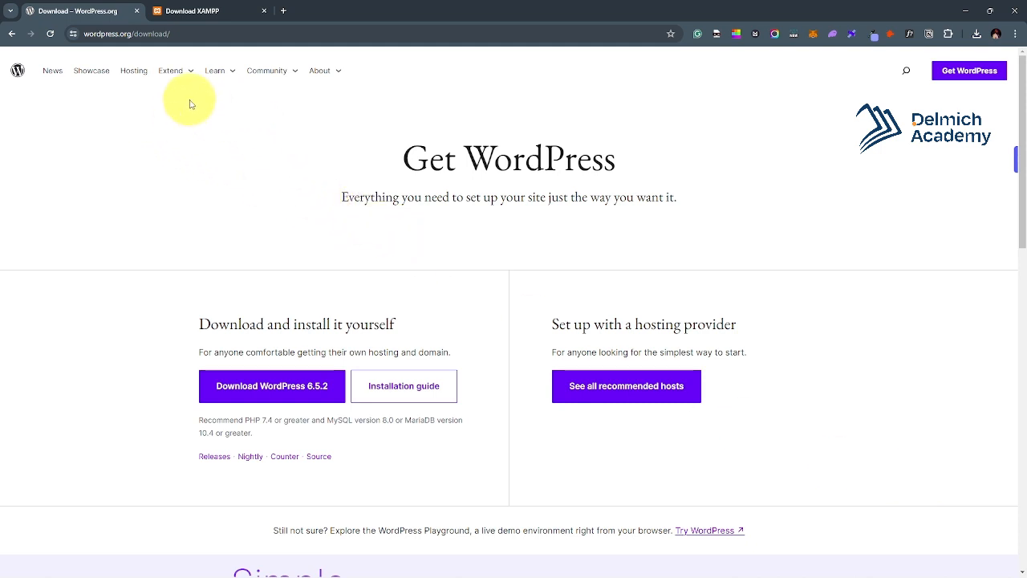
# Go to the Download XAMPP page and review the Windows, Linux and OS X installer tables.
pyautogui.click(183, 13)
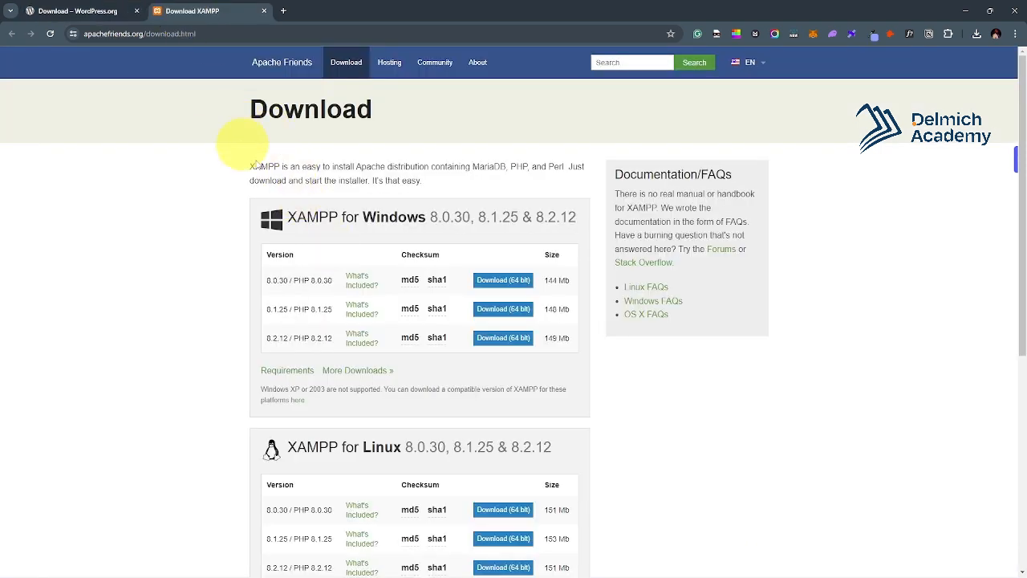
pyautogui.click(210, 34)
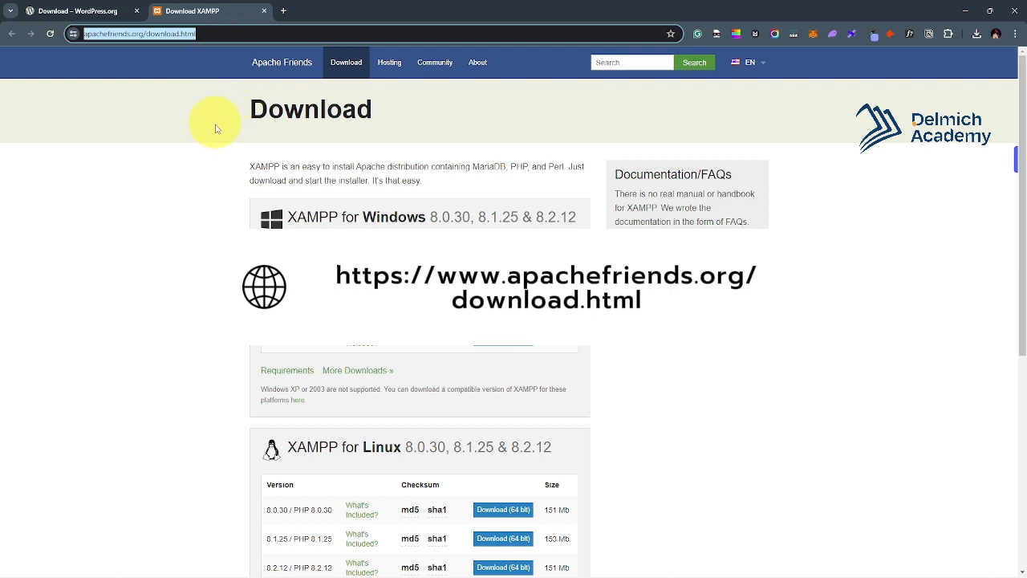
pyautogui.click(184, 142)
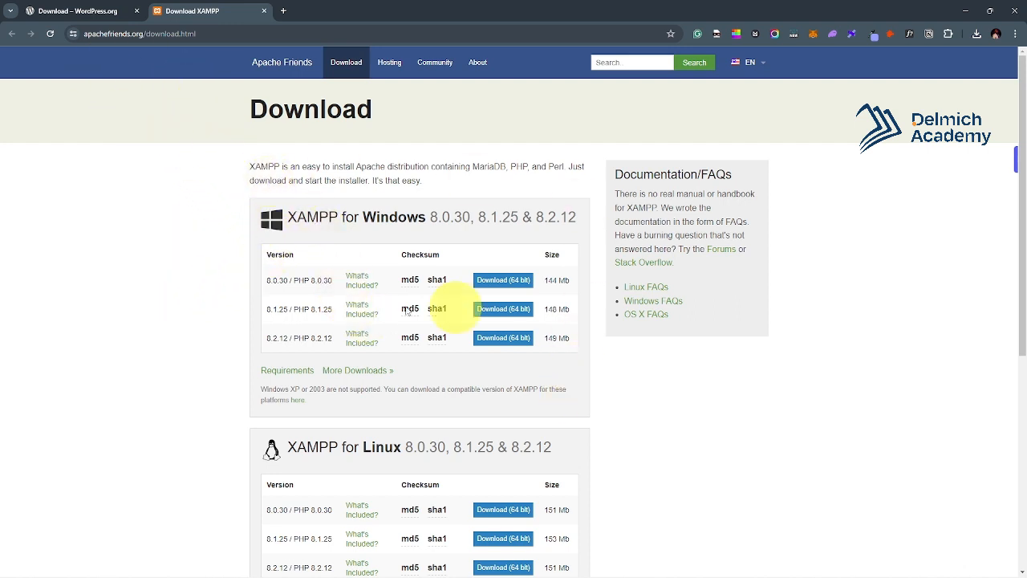
pyautogui.scroll(-2, 470, 246)
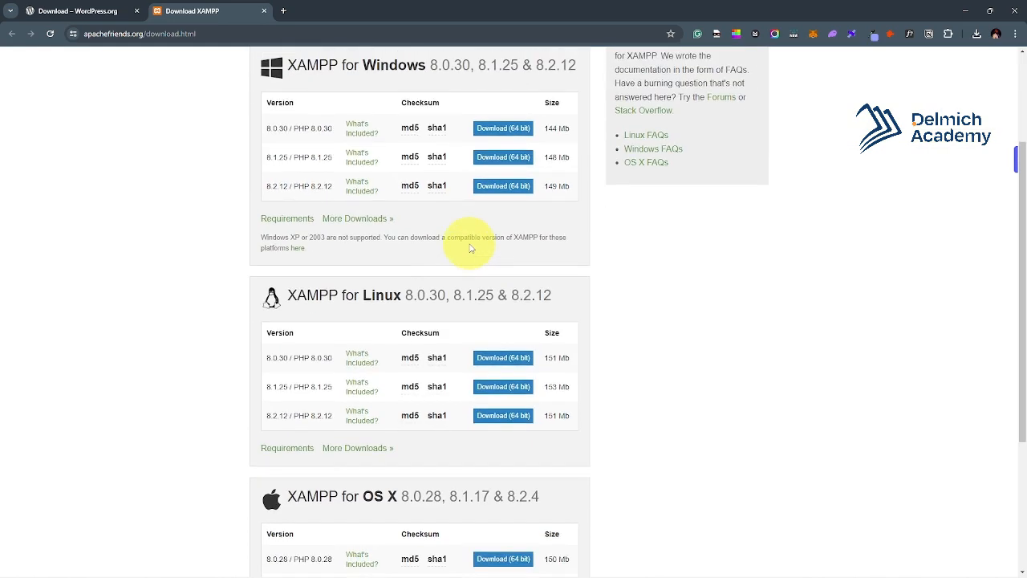
pyautogui.scroll(2, 470, 246)
pyautogui.scroll(-4, 373, 218)
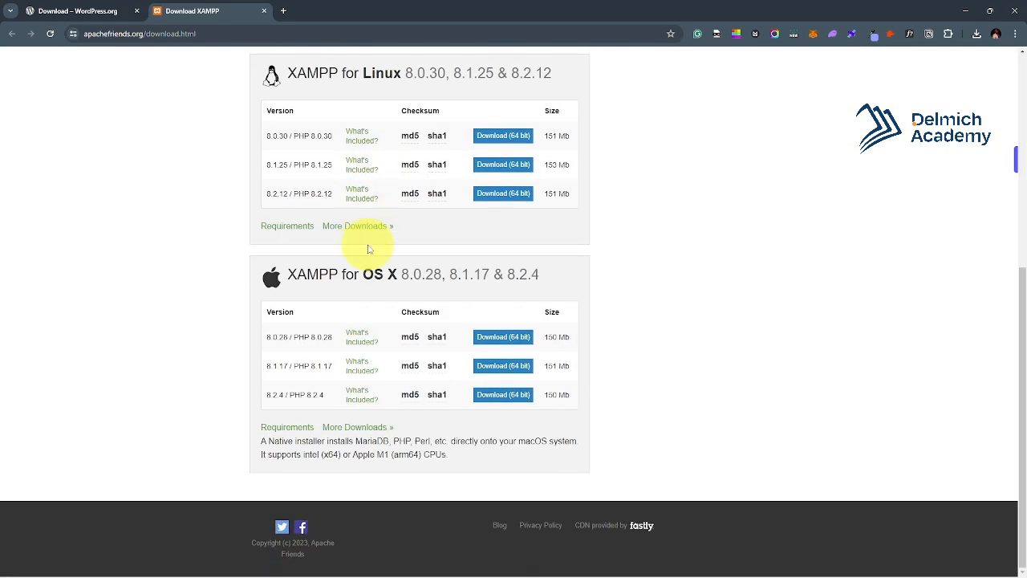
pyautogui.scroll(3, 345, 212)
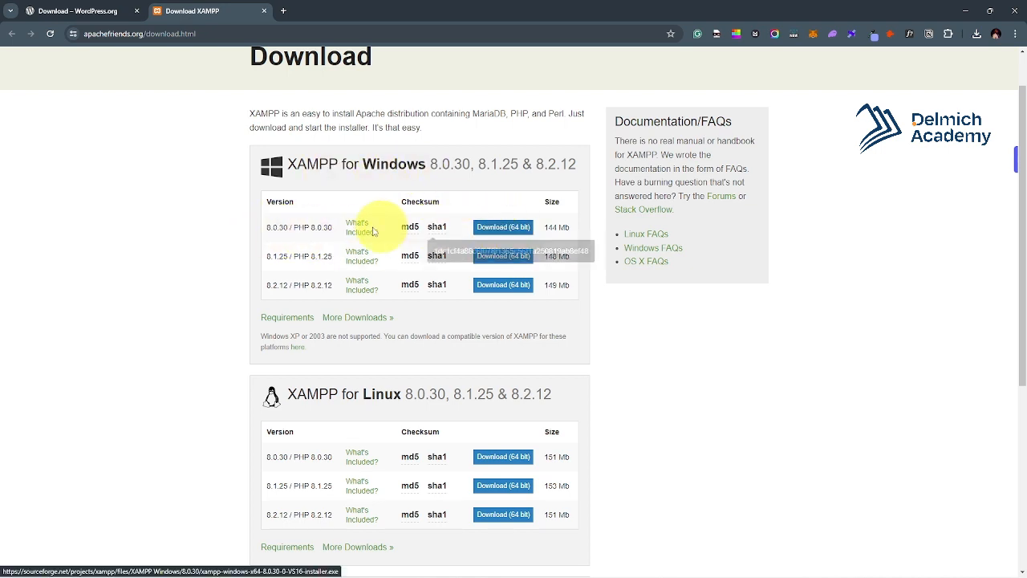
pyautogui.scroll(-2, 485, 231)
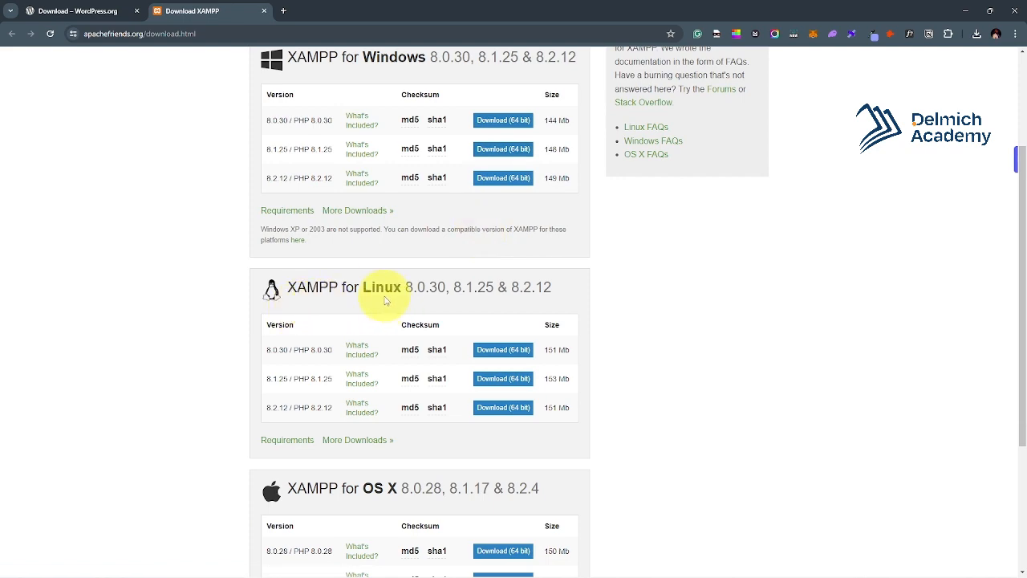
pyautogui.scroll(-3, 393, 305)
pyautogui.scroll(4, 312, 326)
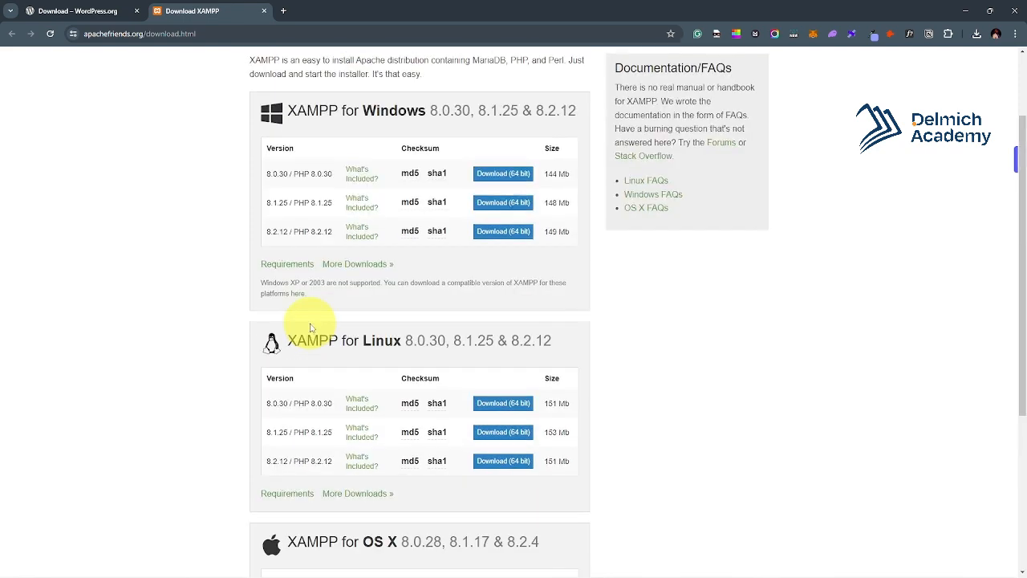
pyautogui.scroll(2, 311, 326)
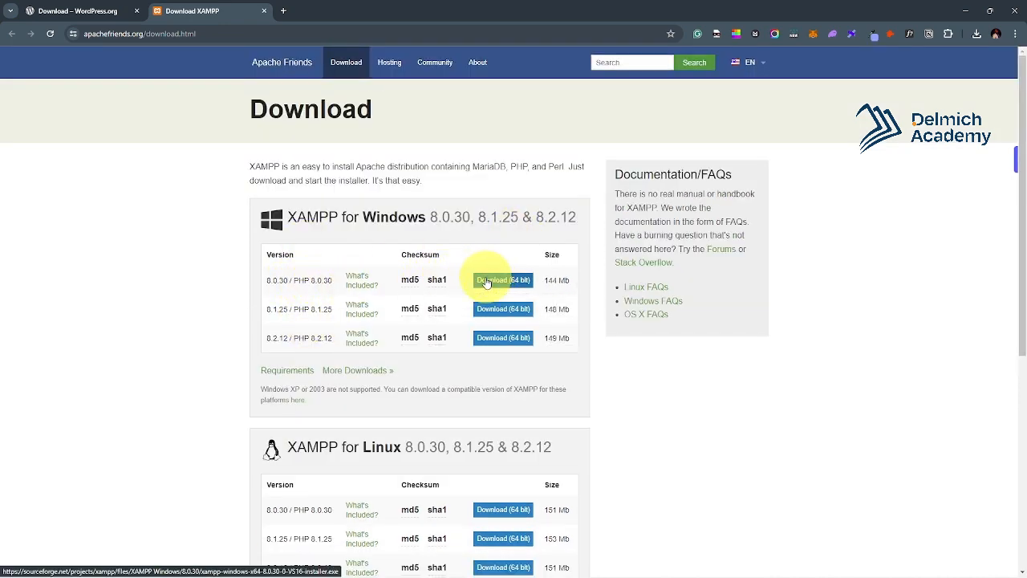
pyautogui.scroll(-1, 402, 293)
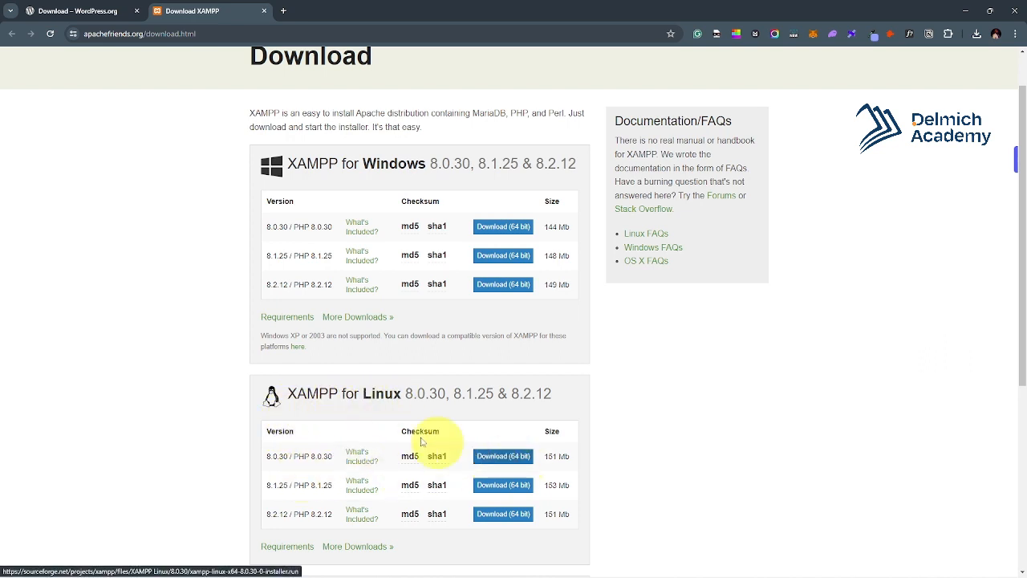
pyautogui.scroll(1, 367, 419)
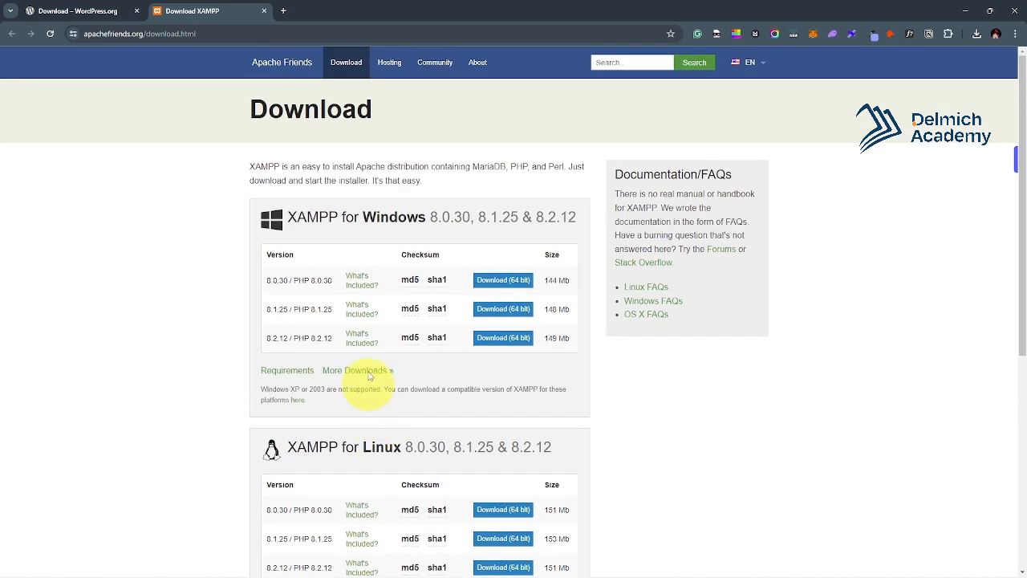
# Start downloading the XAMPP 8.0.30 Windows 64-bit installer from SourceForge.
pyautogui.click(517, 285)
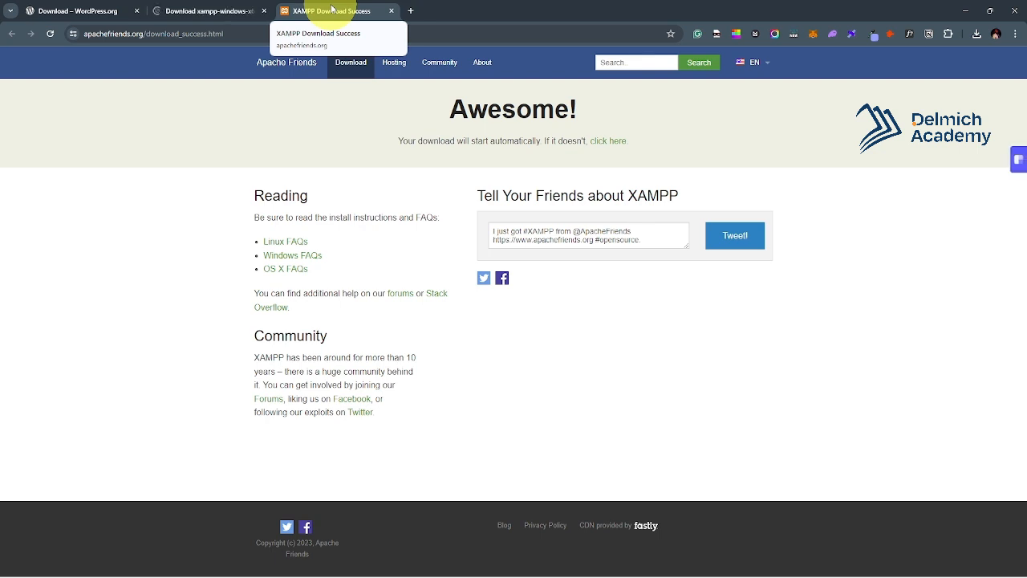
pyautogui.click(617, 146)
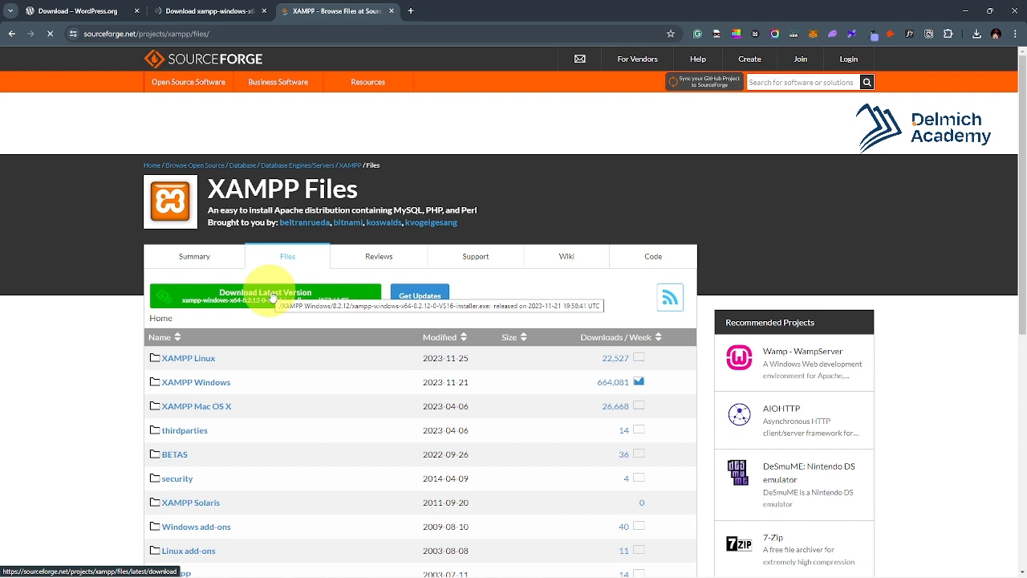
pyautogui.click(200, 8)
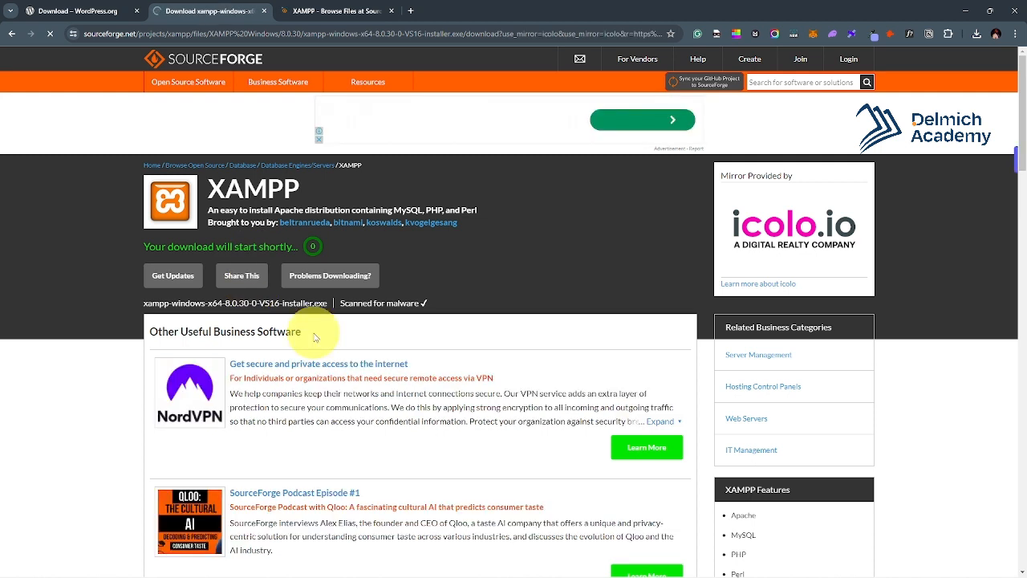
# Pause the XAMPP installer download and close the SourceForge and XAMPP tabs.
pyautogui.click(976, 34)
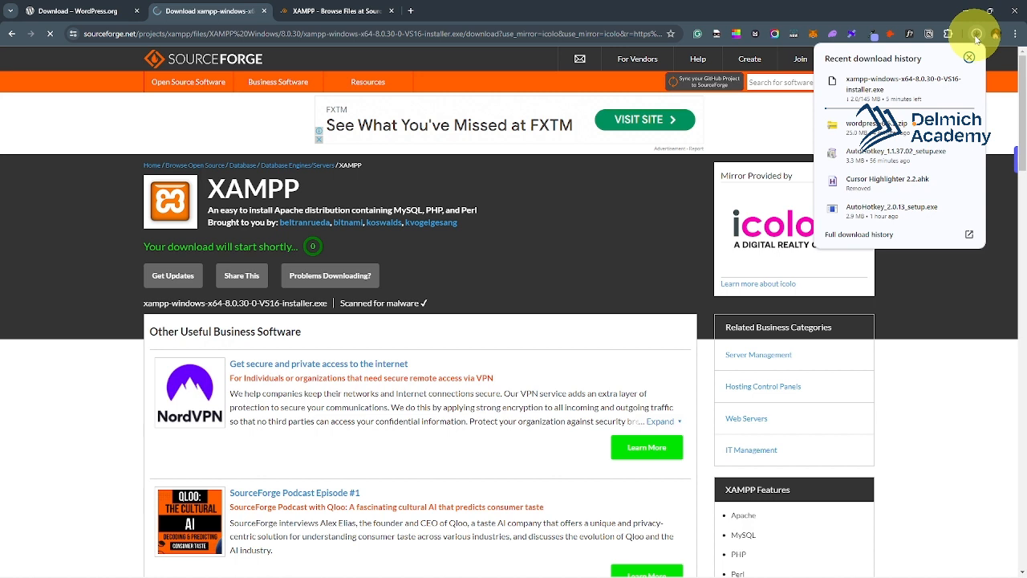
pyautogui.click(948, 84)
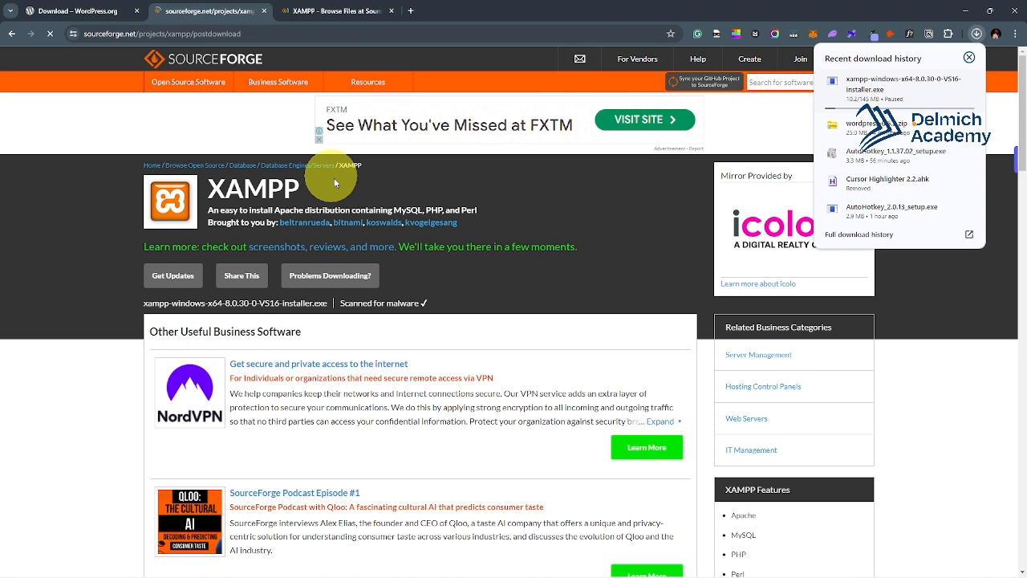
pyautogui.hotkey('ctrl', 'w')
pyautogui.hotkey('ctrl', 'w')
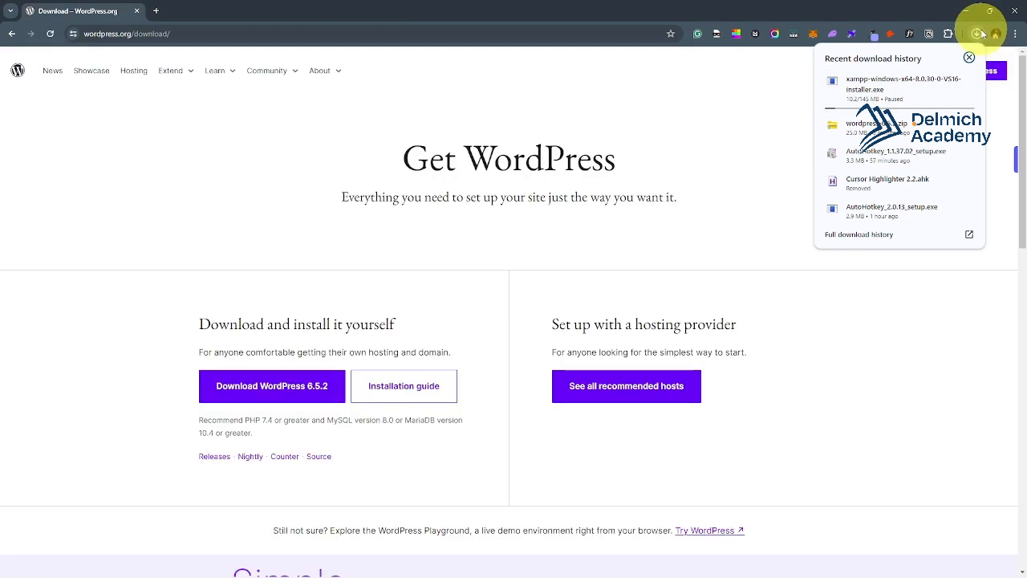
pyautogui.click(977, 34)
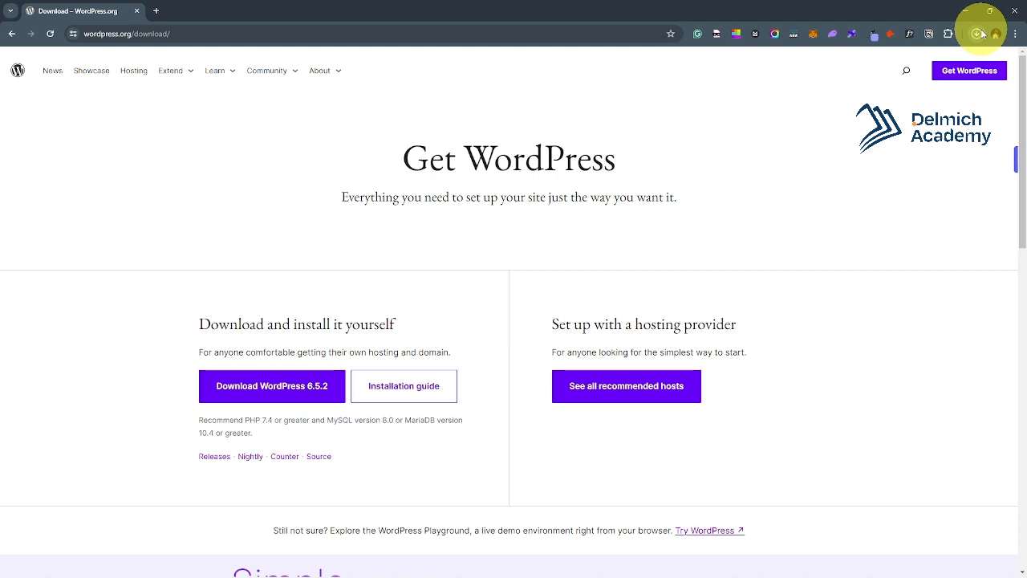
pyautogui.moveTo(576, 567)
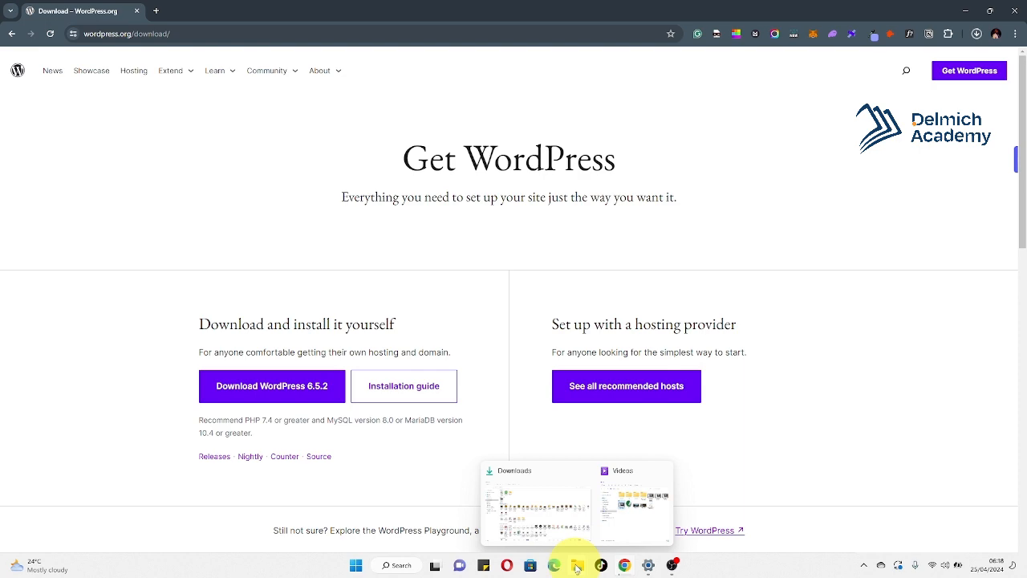
# Launch xampp-windows-x64-8.2.12 installer from the Downloads folder.
pyautogui.click(535, 504)
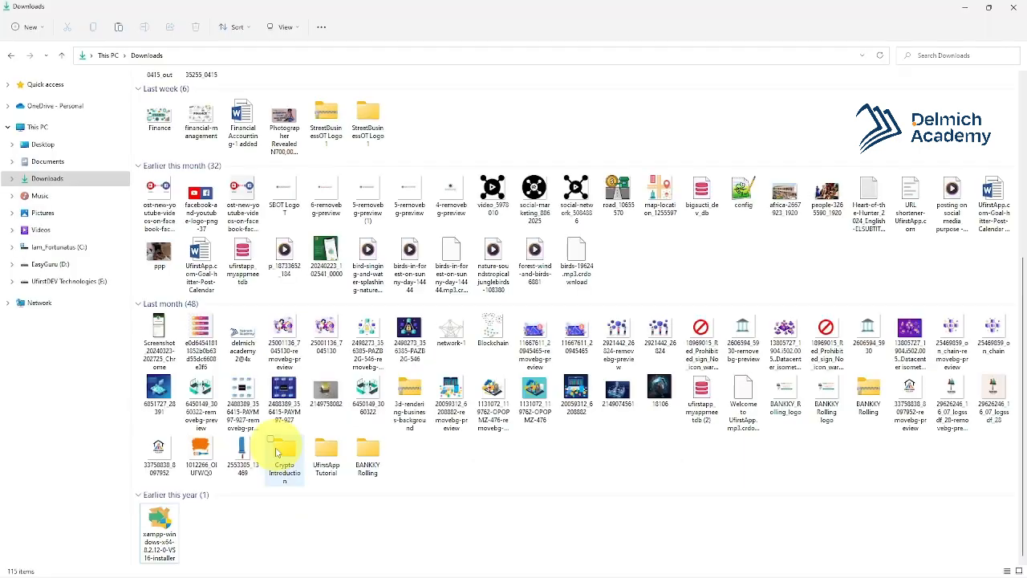
pyautogui.click(168, 543)
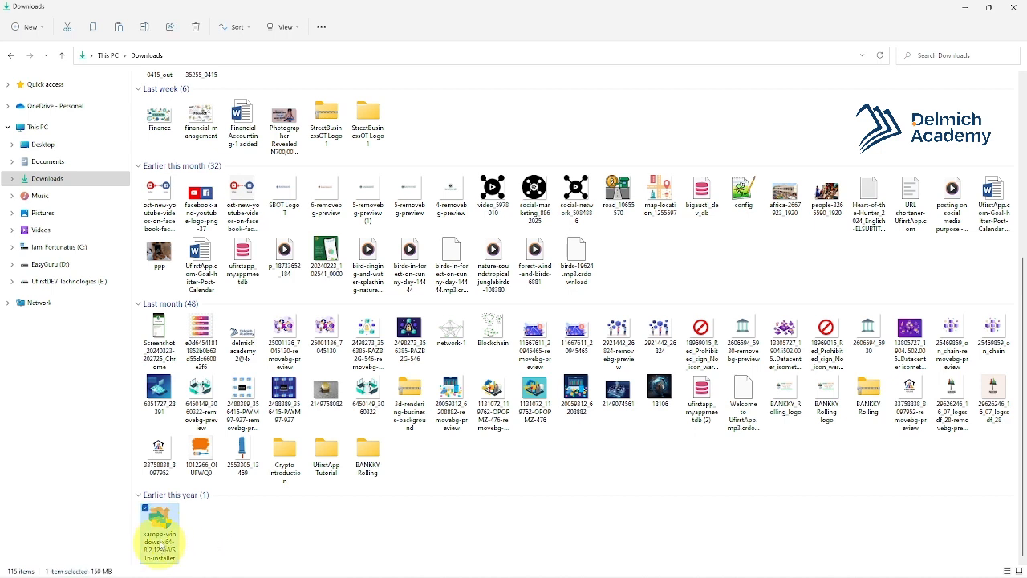
pyautogui.doubleClick(164, 518)
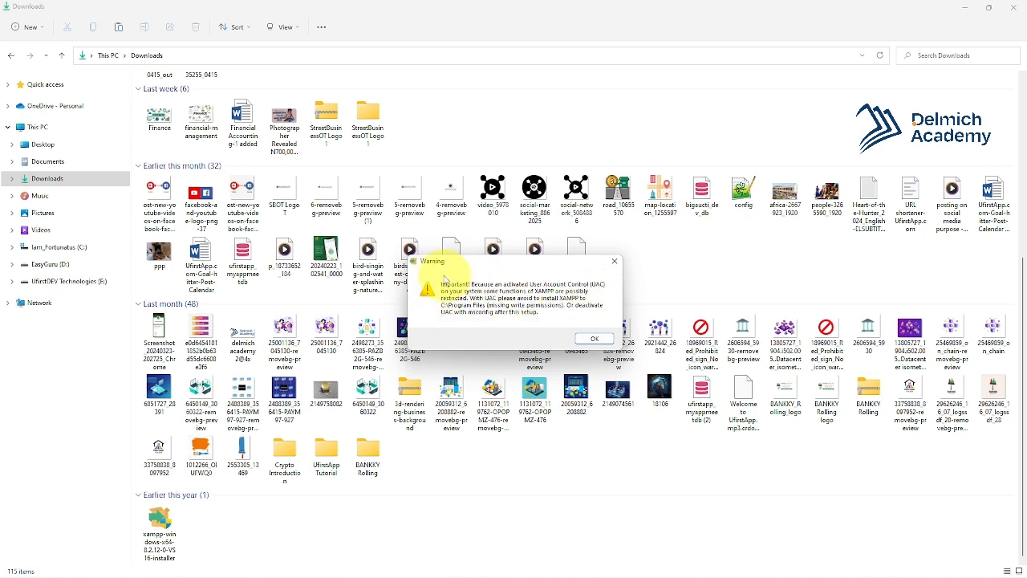
# Run the XAMPP Setup Wizard through to the C:\xampp installation folder, then cancel it.
pyautogui.click(591, 338)
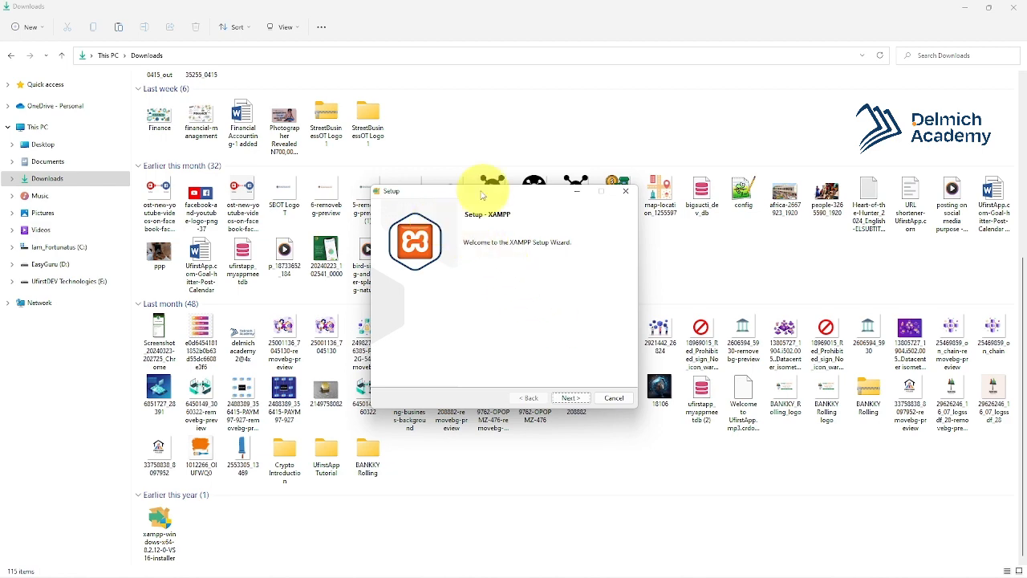
pyautogui.click(570, 398)
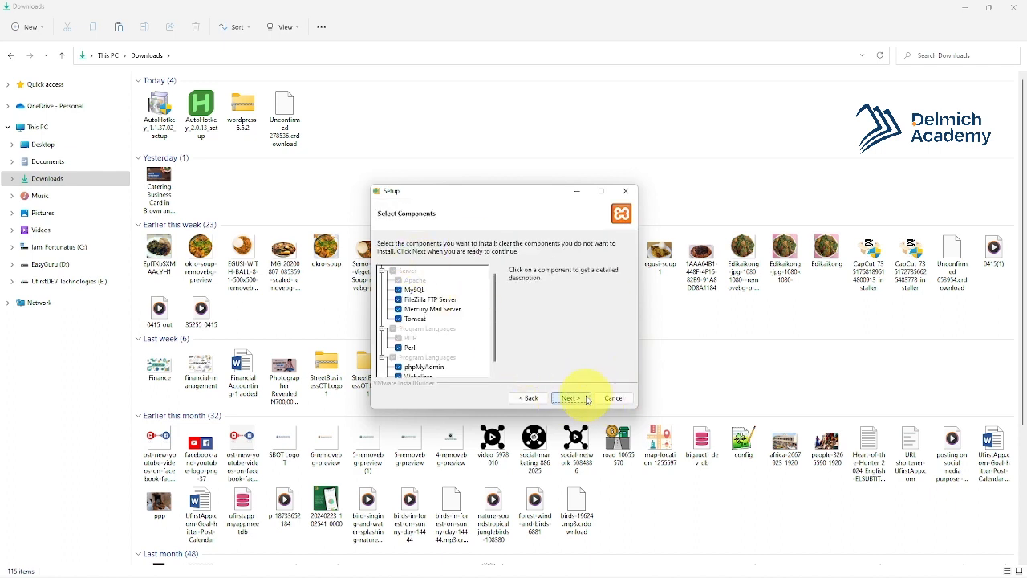
pyautogui.click(586, 398)
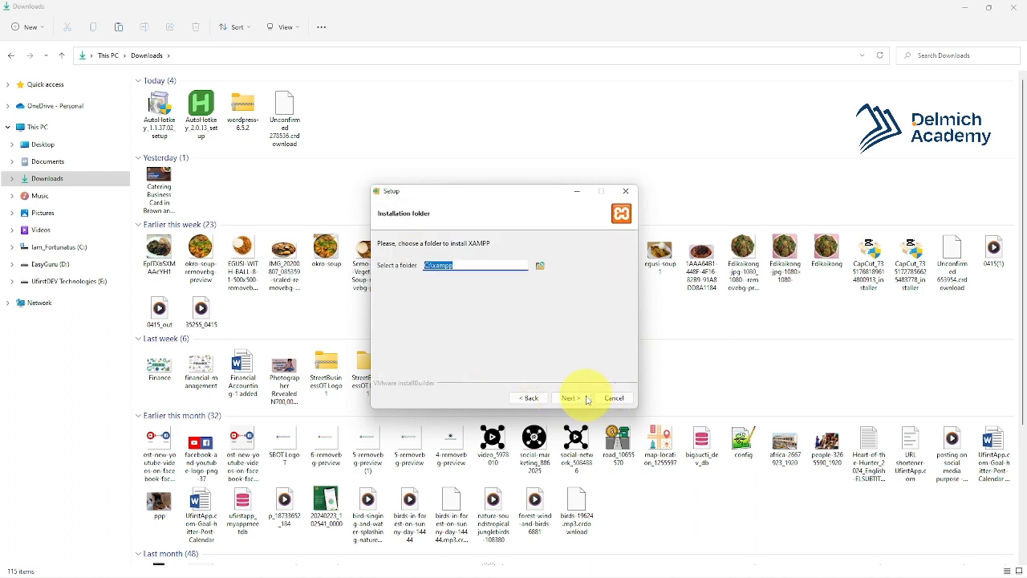
pyautogui.click(482, 266)
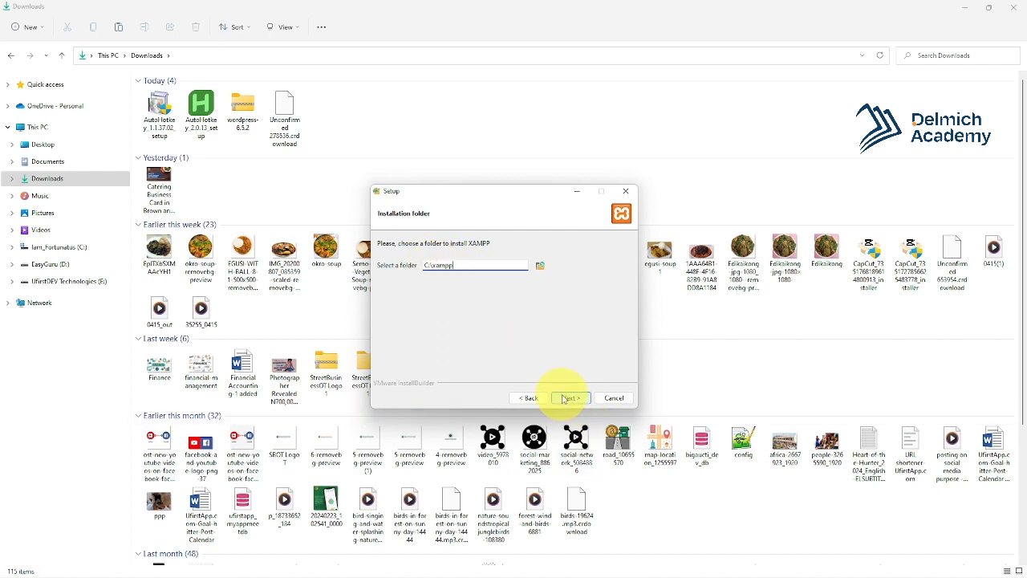
pyautogui.click(564, 398)
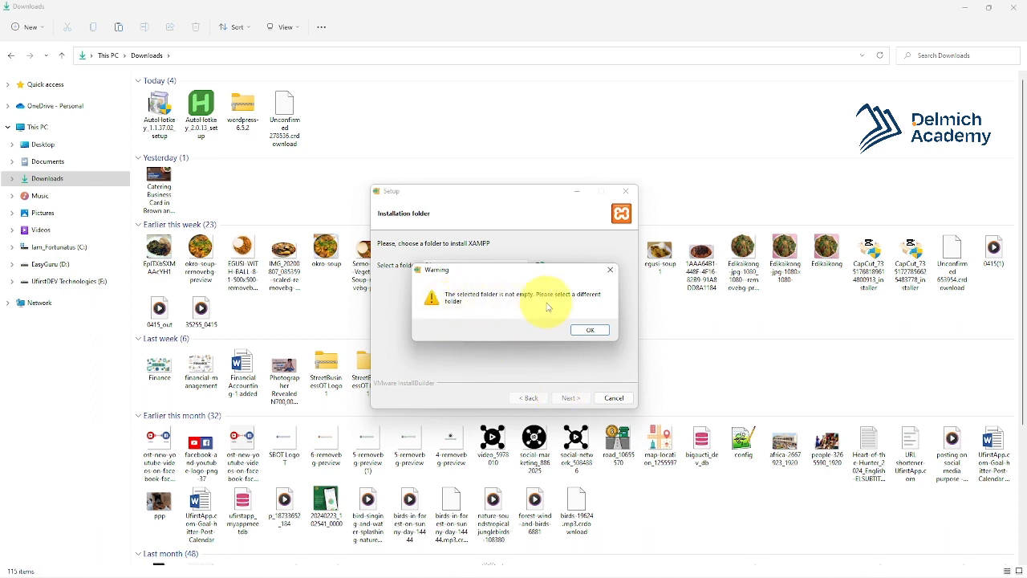
pyautogui.click(611, 273)
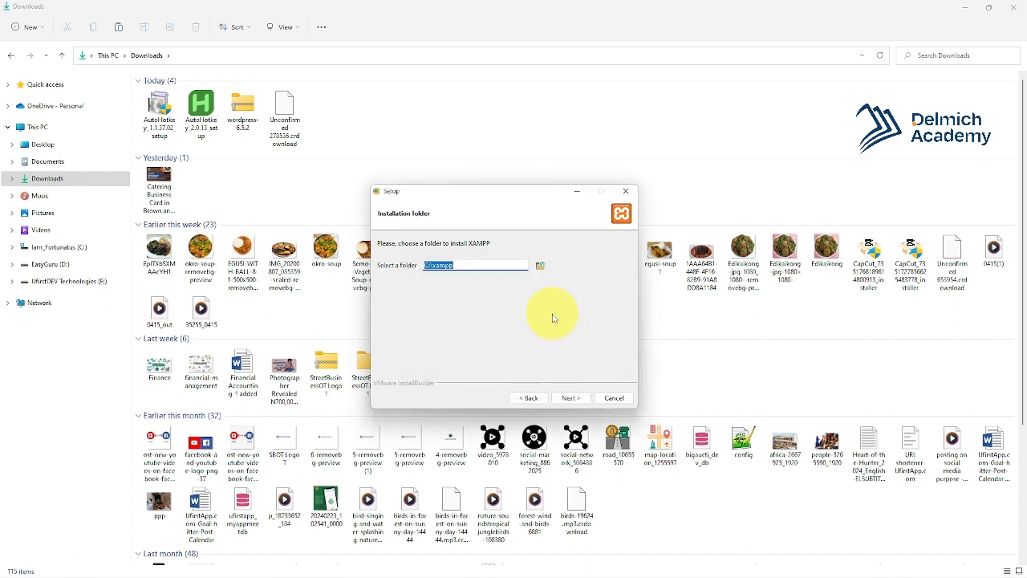
pyautogui.click(621, 196)
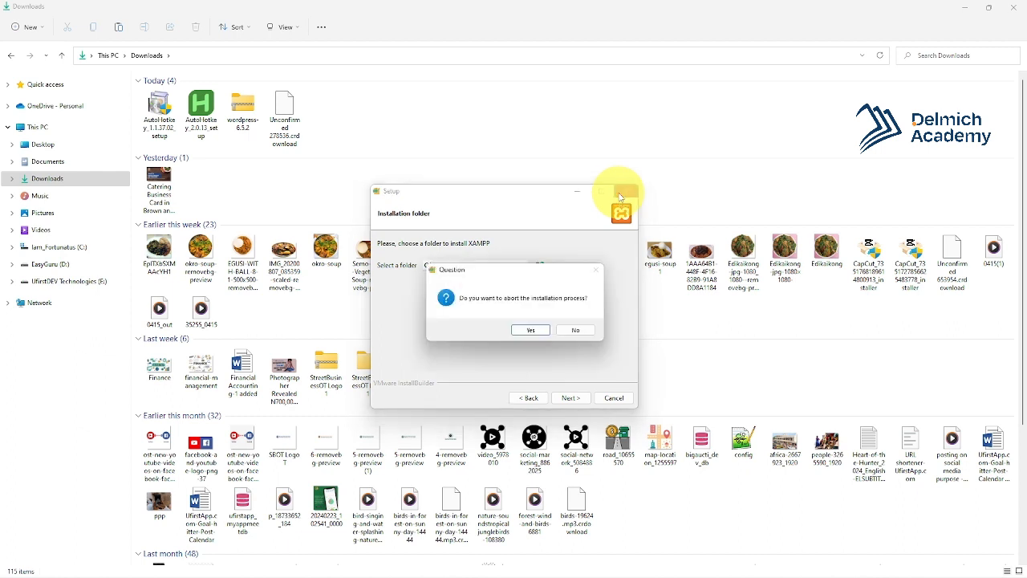
pyautogui.click(521, 332)
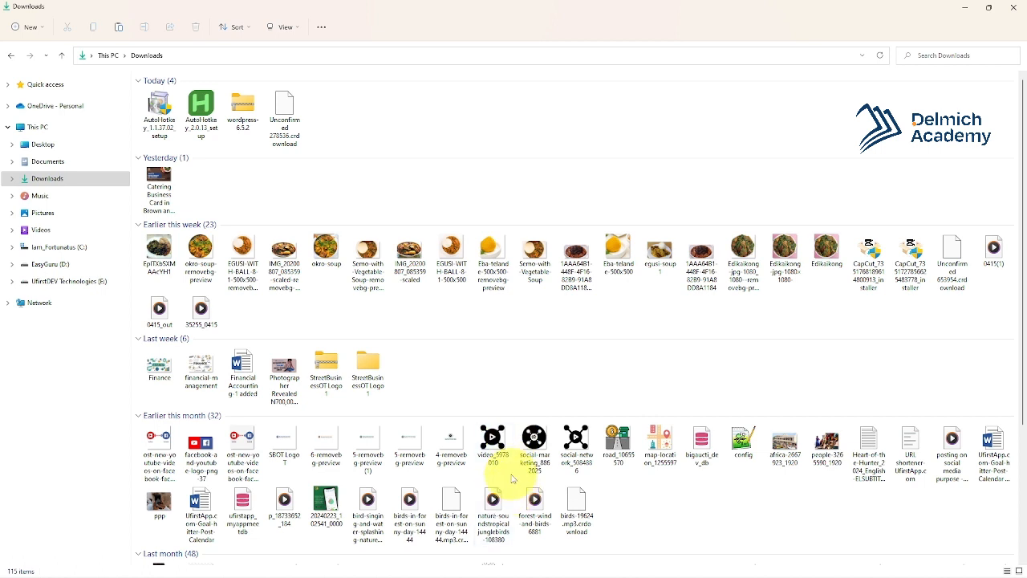
# Bring the WordPress 6.5.2 download page back to the front in Chrome.
pyautogui.moveTo(525, 571)
pyautogui.click(624, 564)
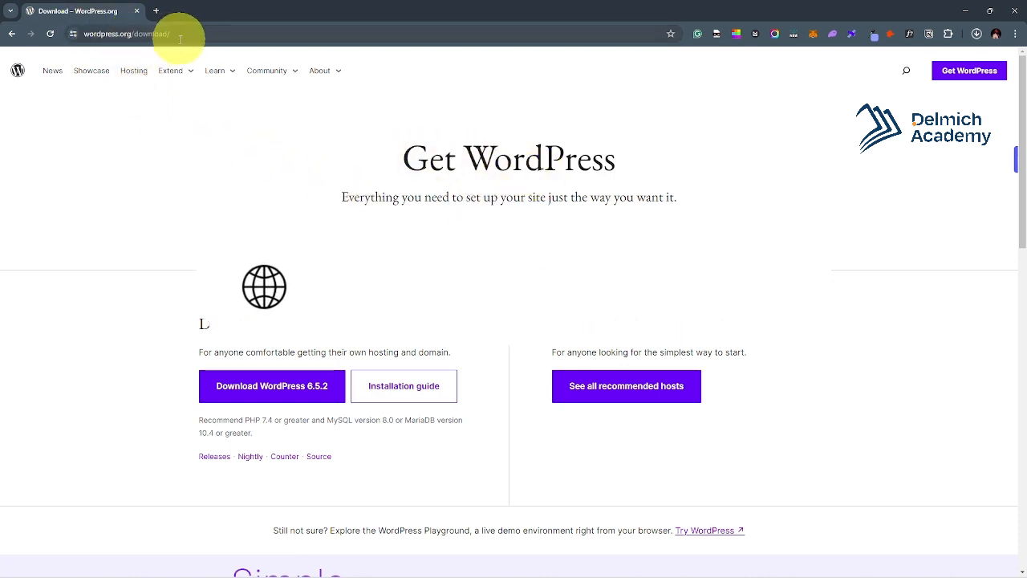
pyautogui.click(182, 34)
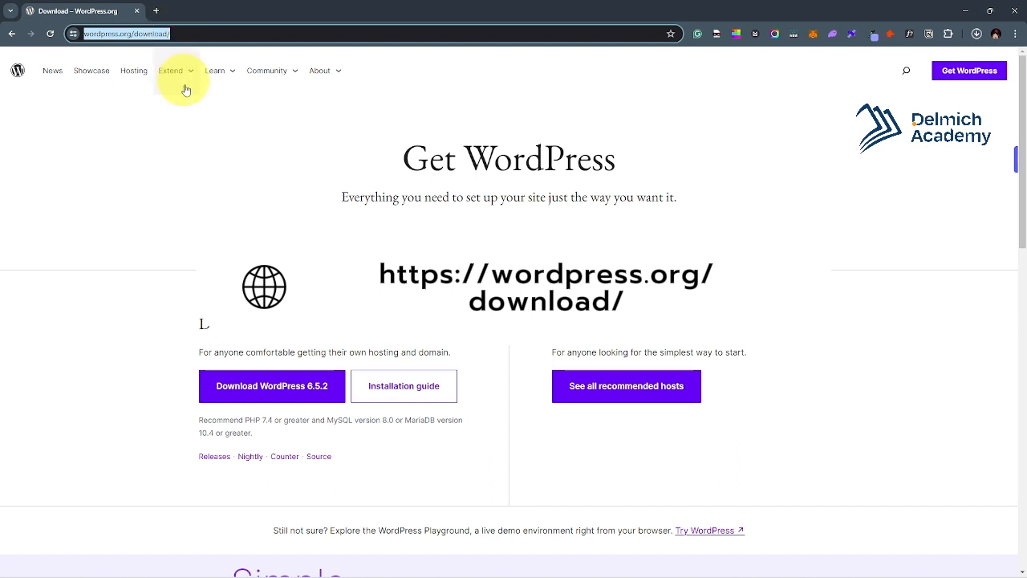
pyautogui.click(360, 171)
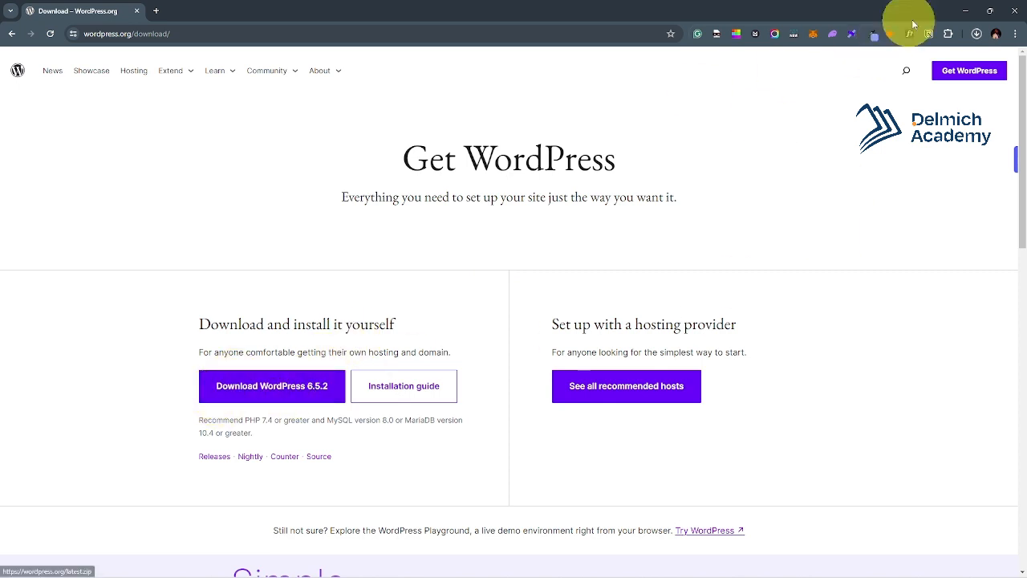
# Show the WordPress zip in its folder and try deleting Unconfirmed 278536.crdownload.
pyautogui.click(977, 34)
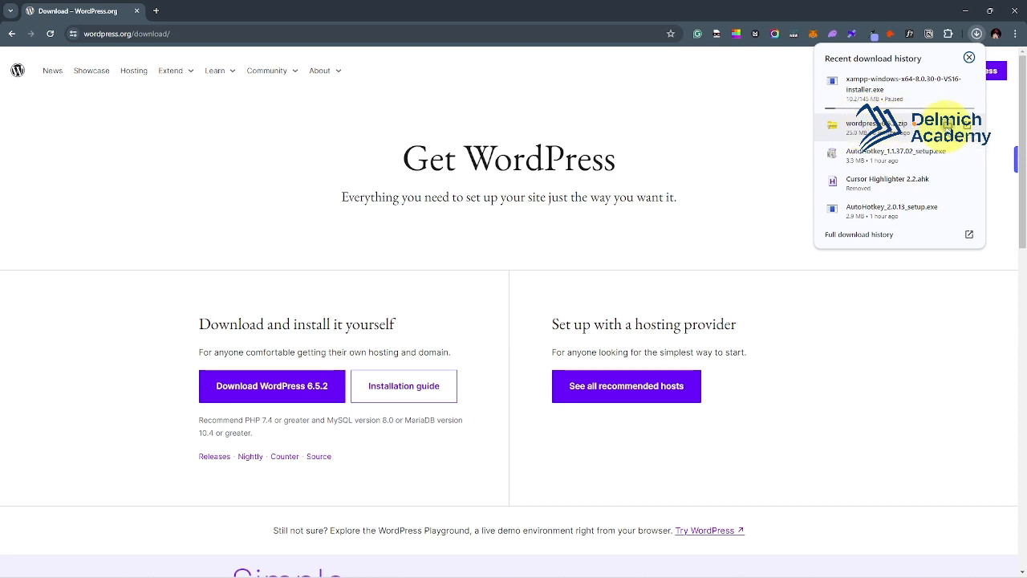
pyautogui.click(947, 125)
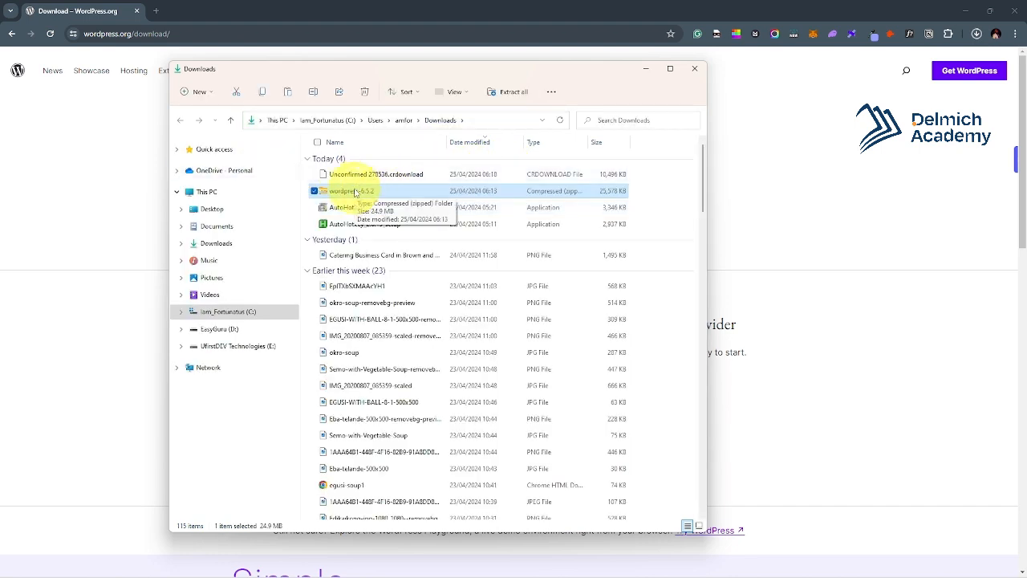
pyautogui.click(397, 177)
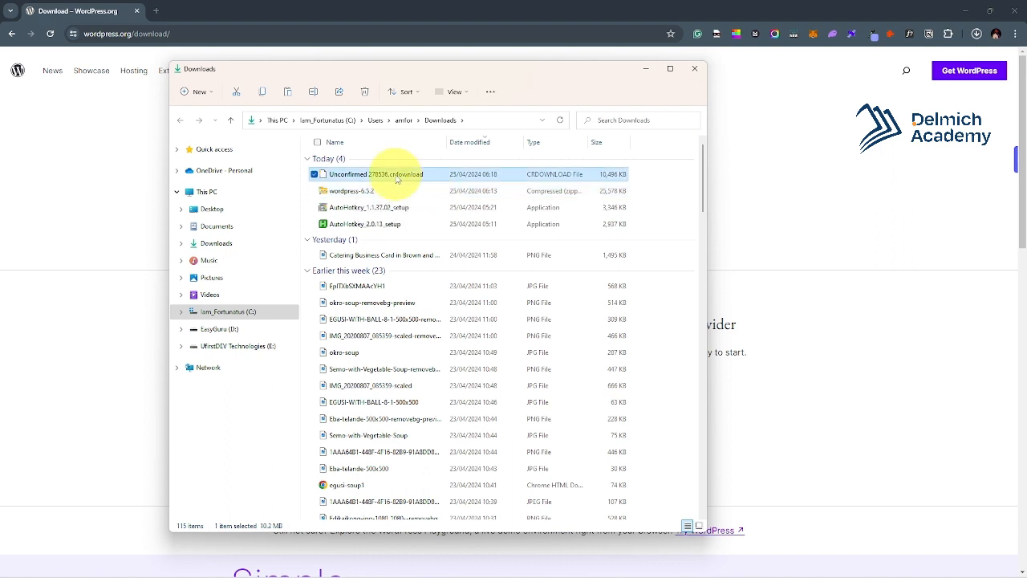
pyautogui.press('Delete')
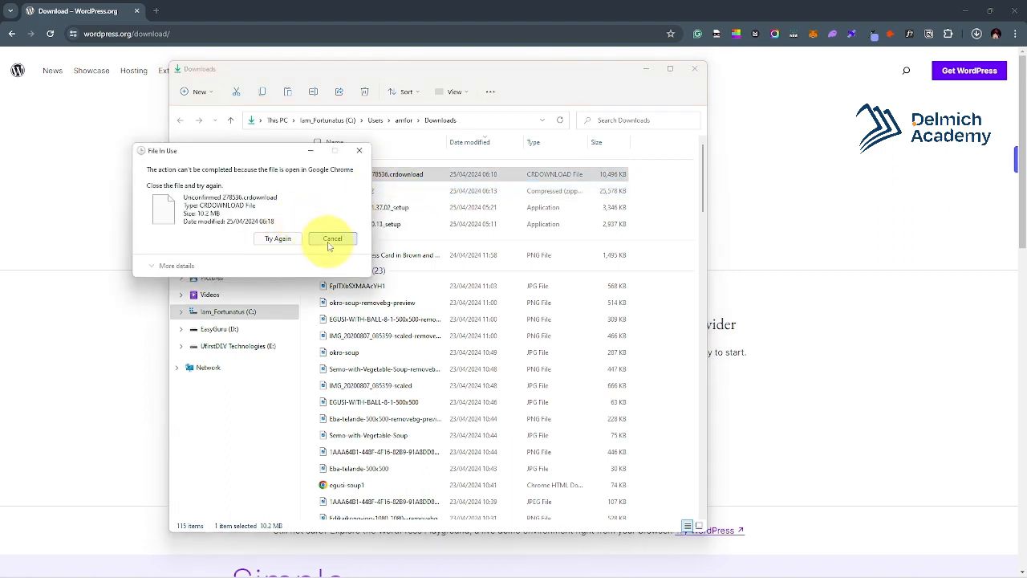
# Dismiss the file-in-use warning and extract wordpress-6.5.2.zip with WinRAR into a wordpress-6.5.2 folder.
pyautogui.click(332, 238)
pyautogui.click(347, 192)
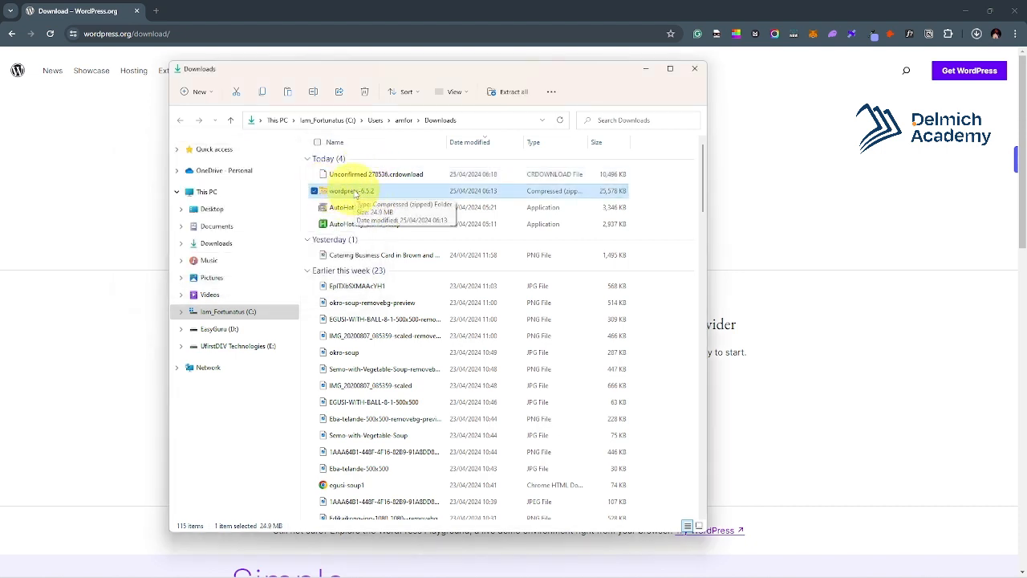
pyautogui.rightClick(357, 192)
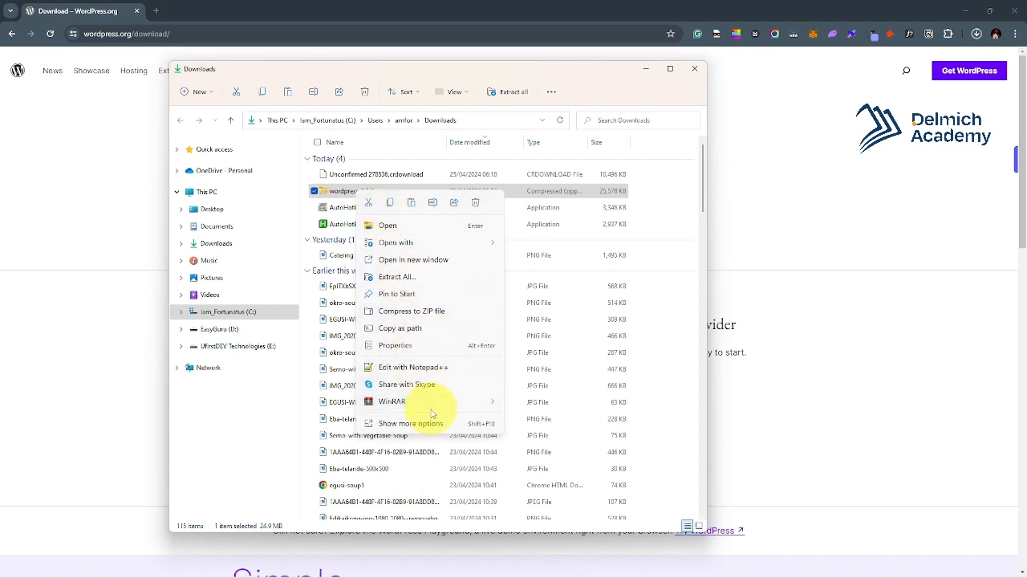
pyautogui.moveTo(432, 407)
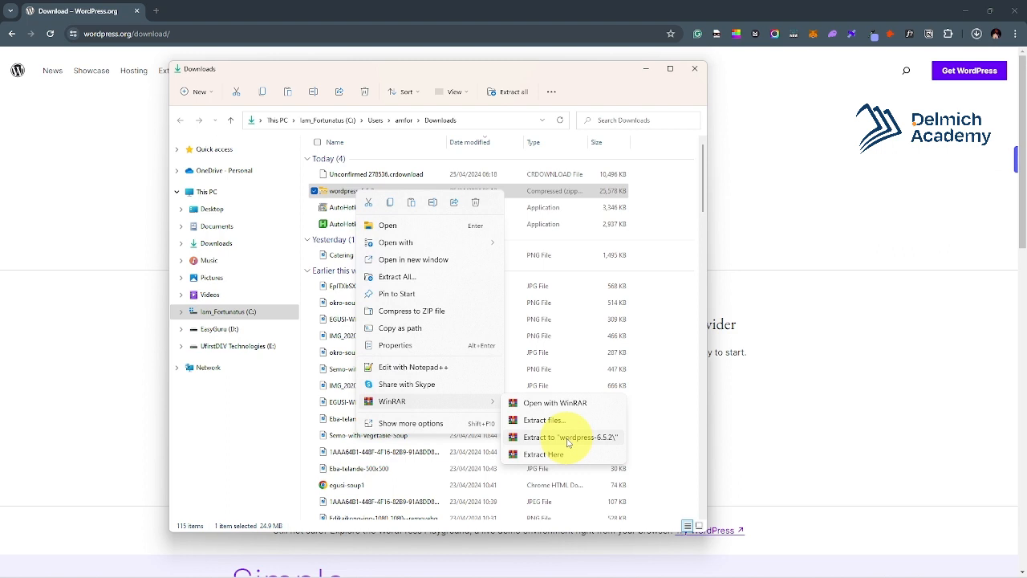
pyautogui.click(563, 439)
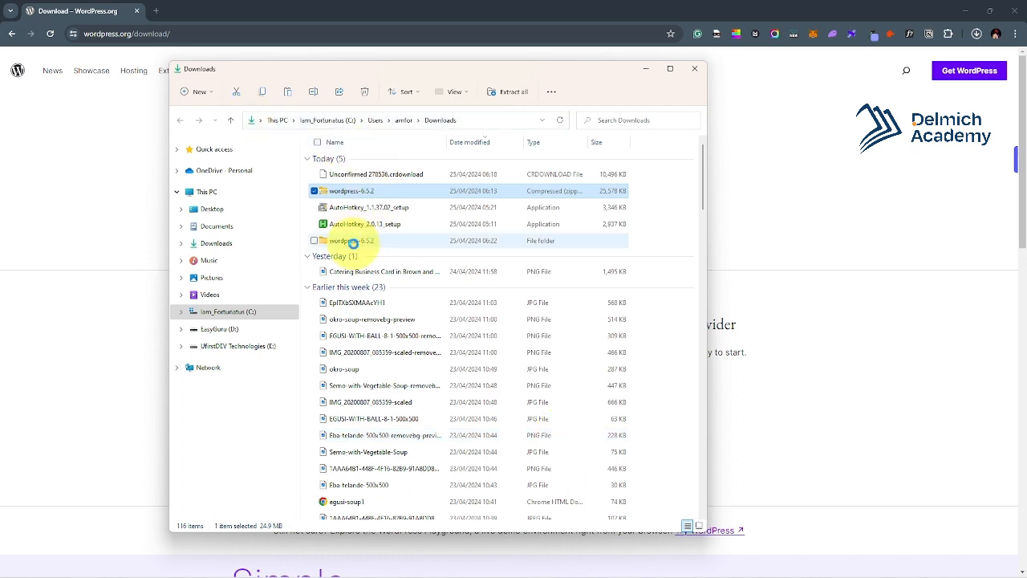
# Open wordpress-6.5.2, check the inner wordpress folder's files, and copy that wordpress folder.
pyautogui.doubleClick(337, 242)
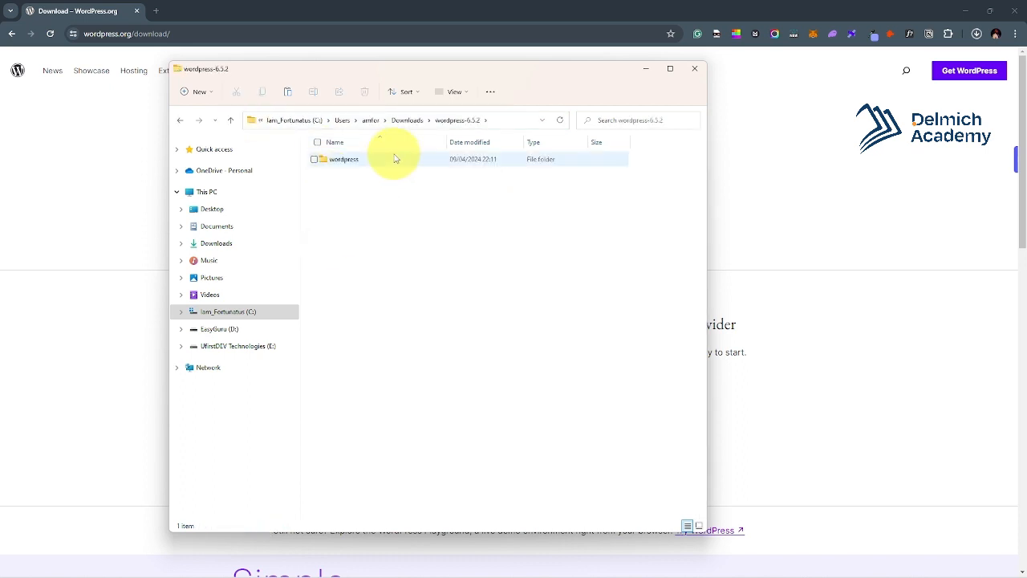
pyautogui.click(345, 165)
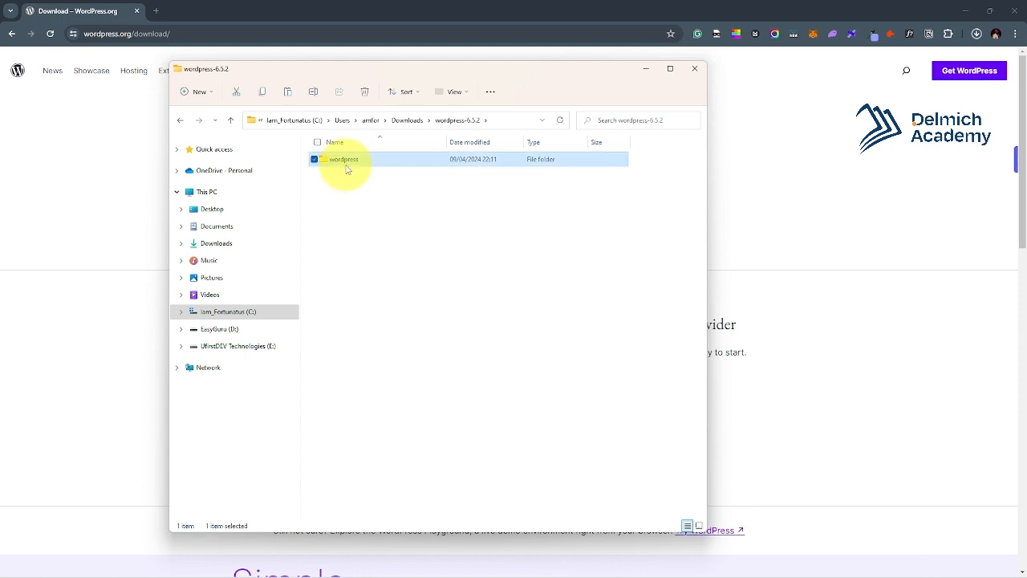
pyautogui.doubleClick(346, 164)
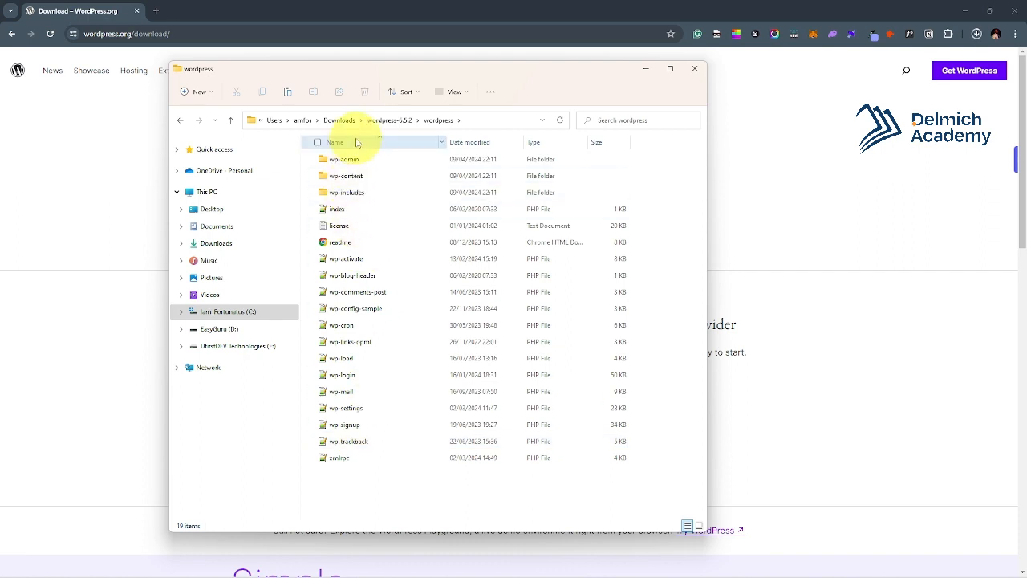
pyautogui.click(183, 122)
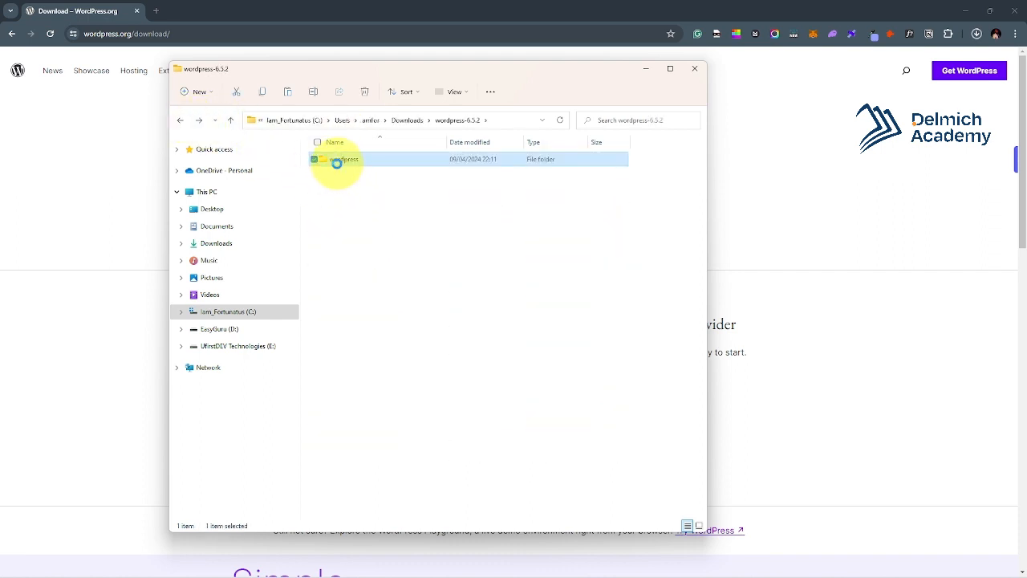
pyautogui.rightClick(337, 166)
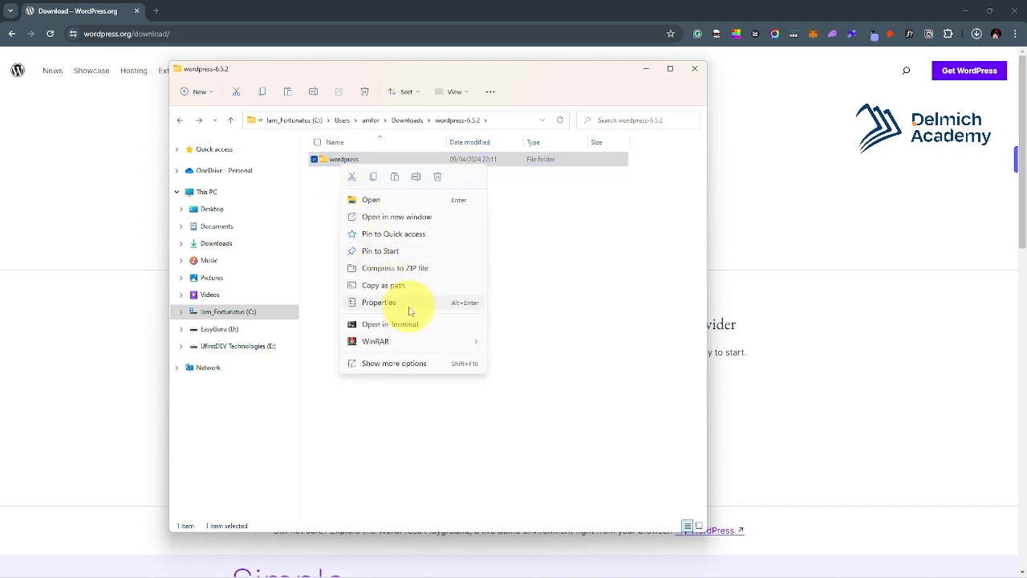
pyautogui.click(371, 184)
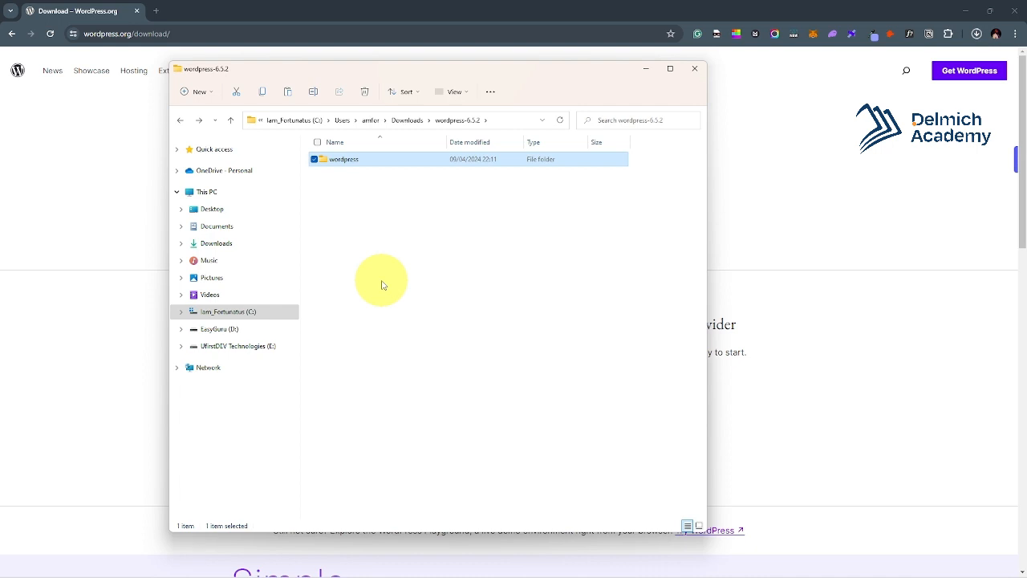
# Paste the wordpress folder into C:\xampp\htdocs.
pyautogui.click(231, 331)
pyautogui.click(236, 319)
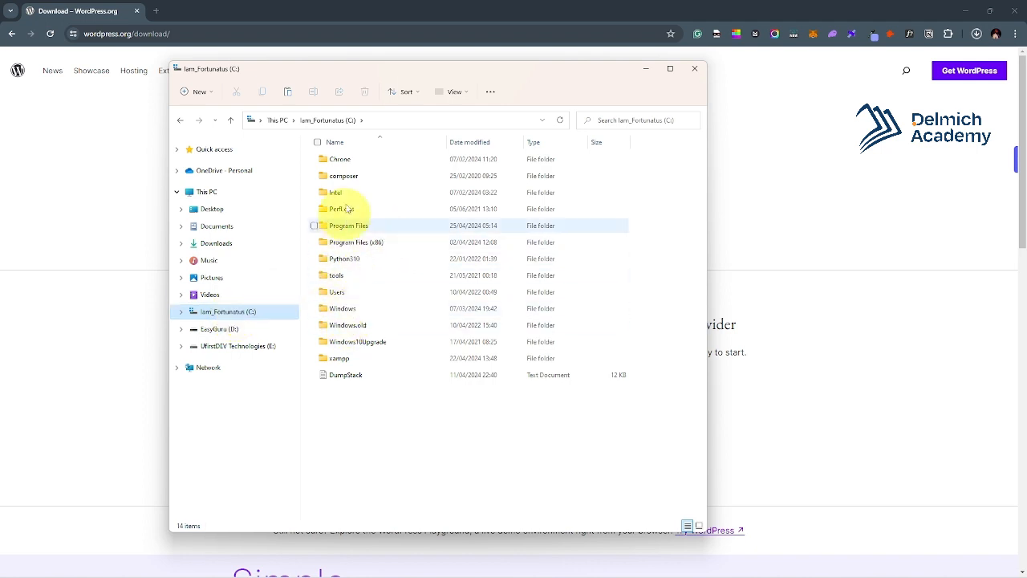
pyautogui.click(341, 361)
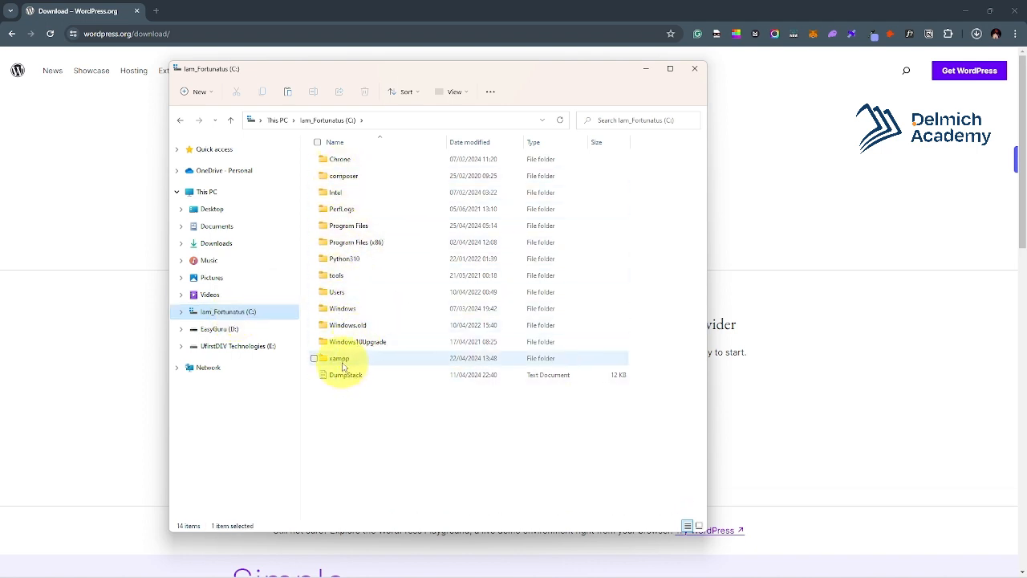
pyautogui.doubleClick(341, 361)
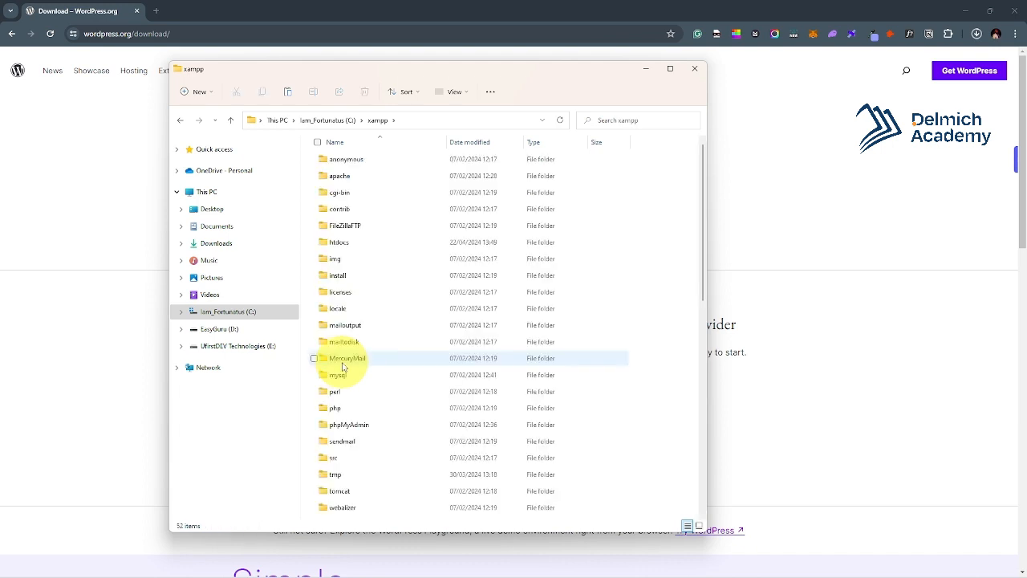
pyautogui.doubleClick(326, 242)
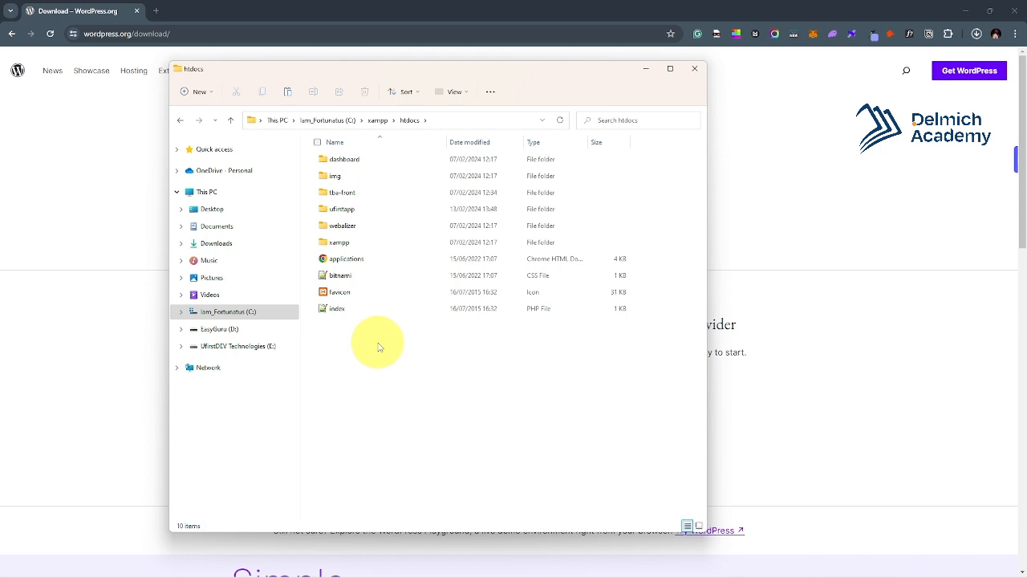
pyautogui.hotkey('ctrl', 'v')
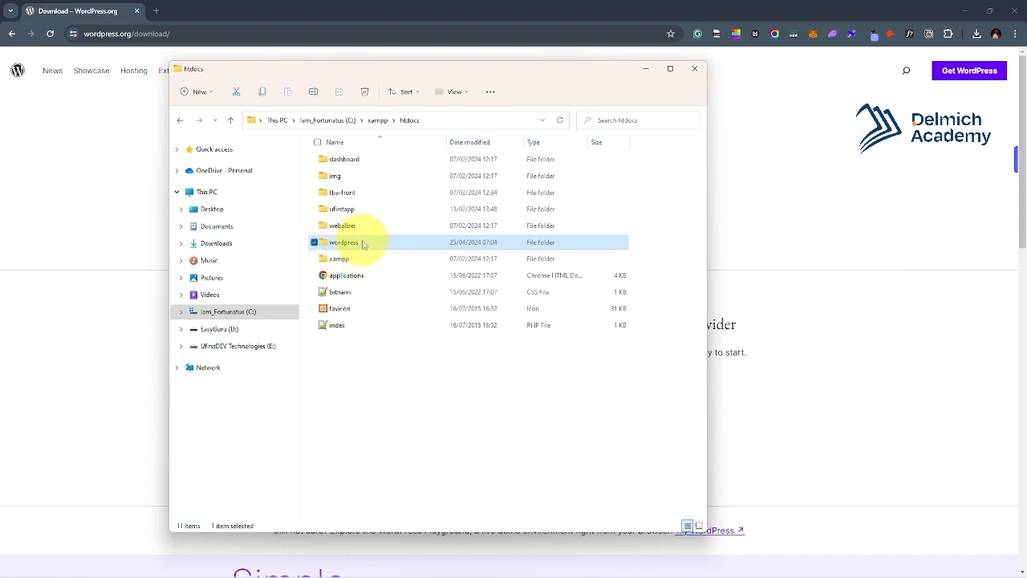
pyautogui.moveTo(363, 244)
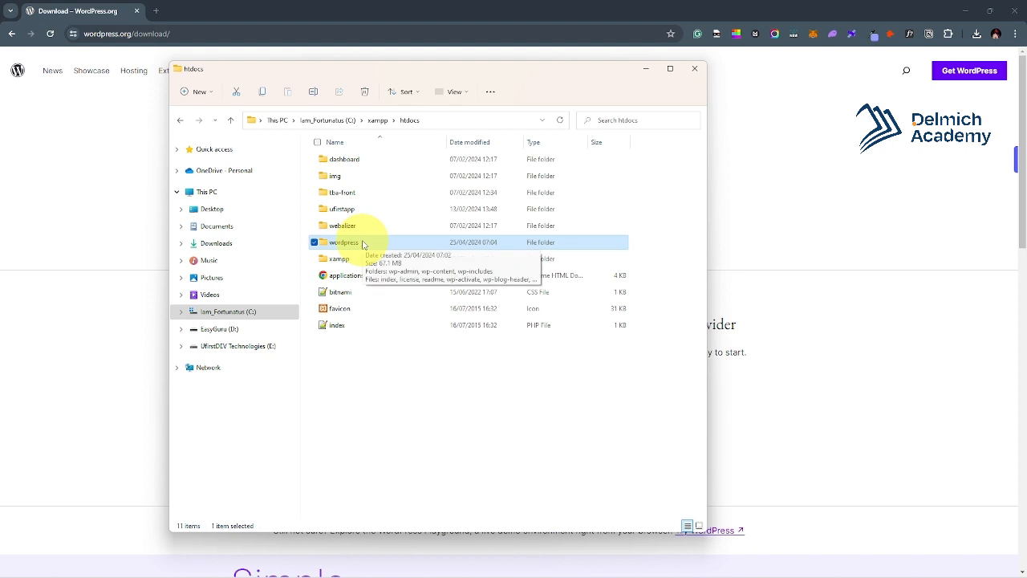
# Rename the htdocs wordpress folder to 'mysite' and open it.
pyautogui.click(357, 242)
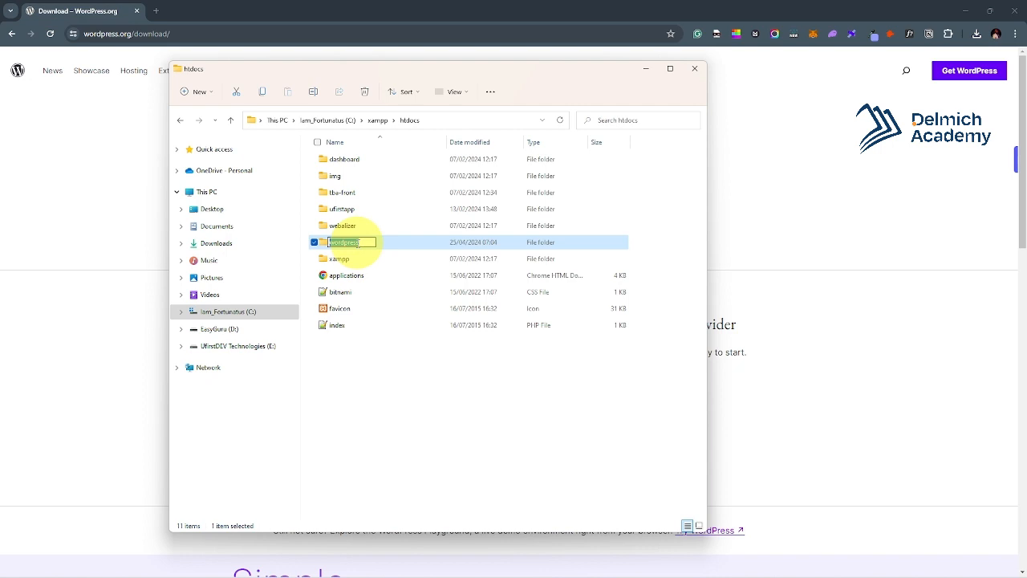
pyautogui.write('mysite')
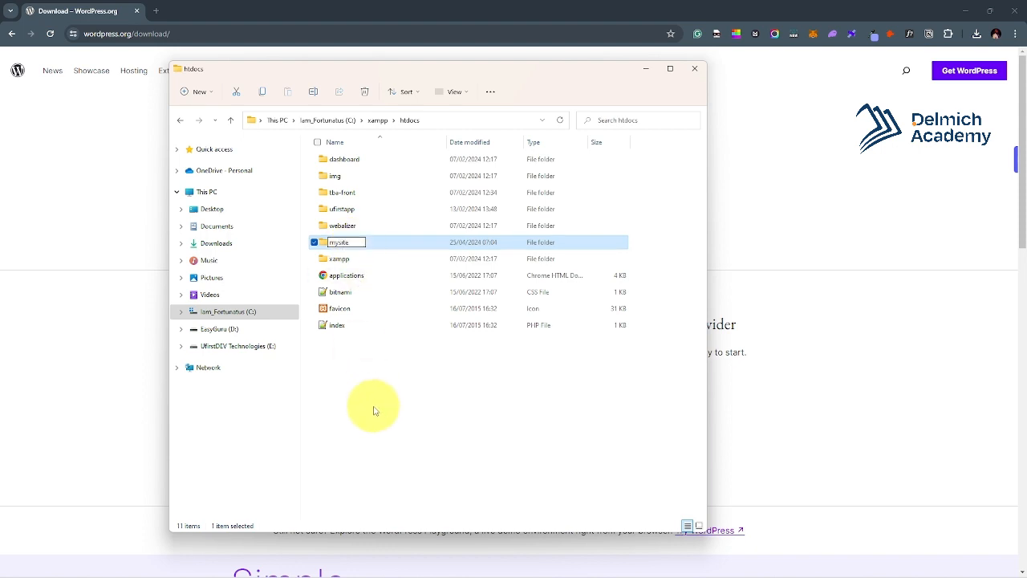
pyautogui.click(395, 389)
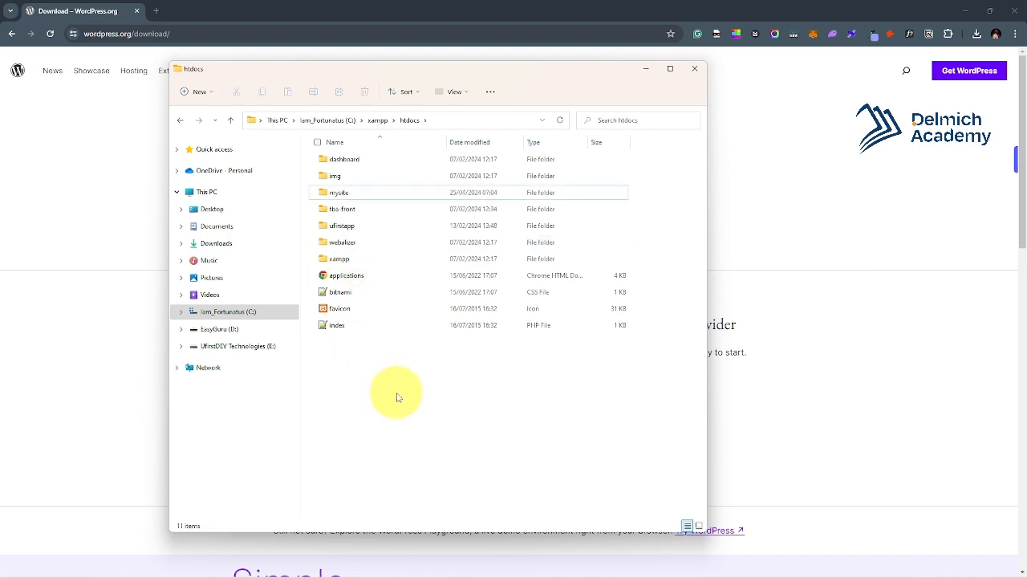
pyautogui.click(361, 191)
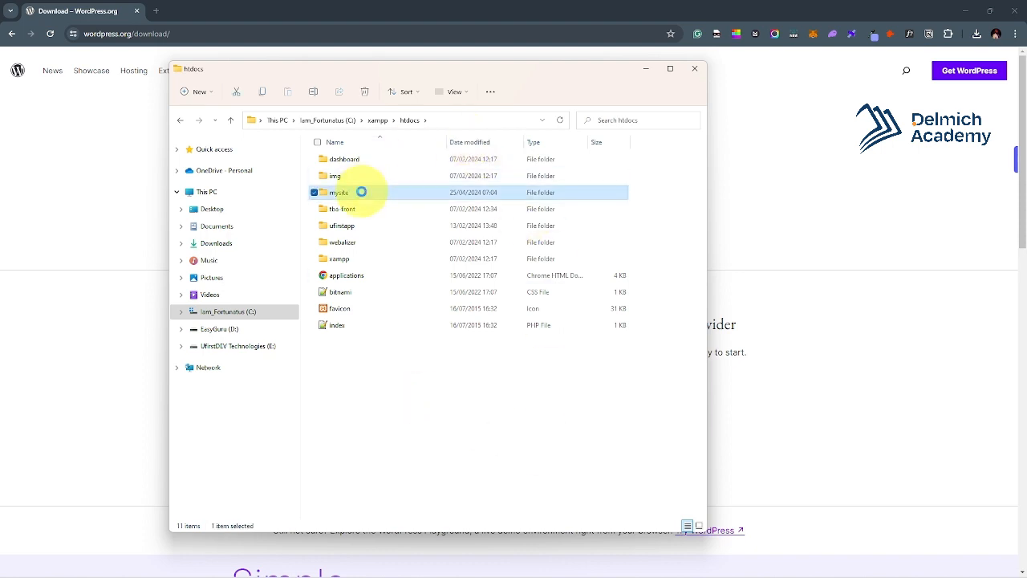
pyautogui.doubleClick(361, 191)
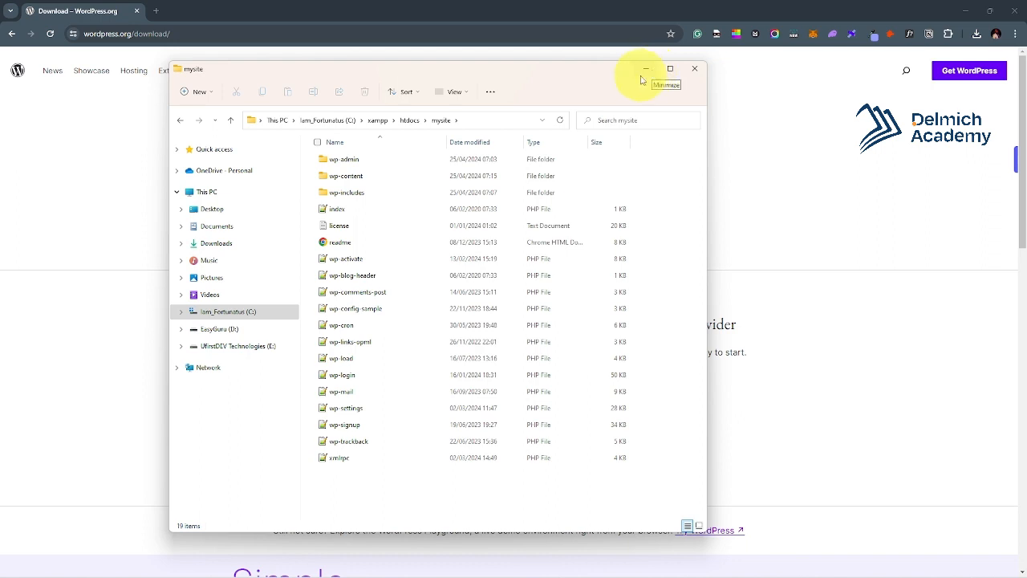
# Launch XAMPP Control Panel via a 'xam' search and close the duplicate window.
pyautogui.press('super')
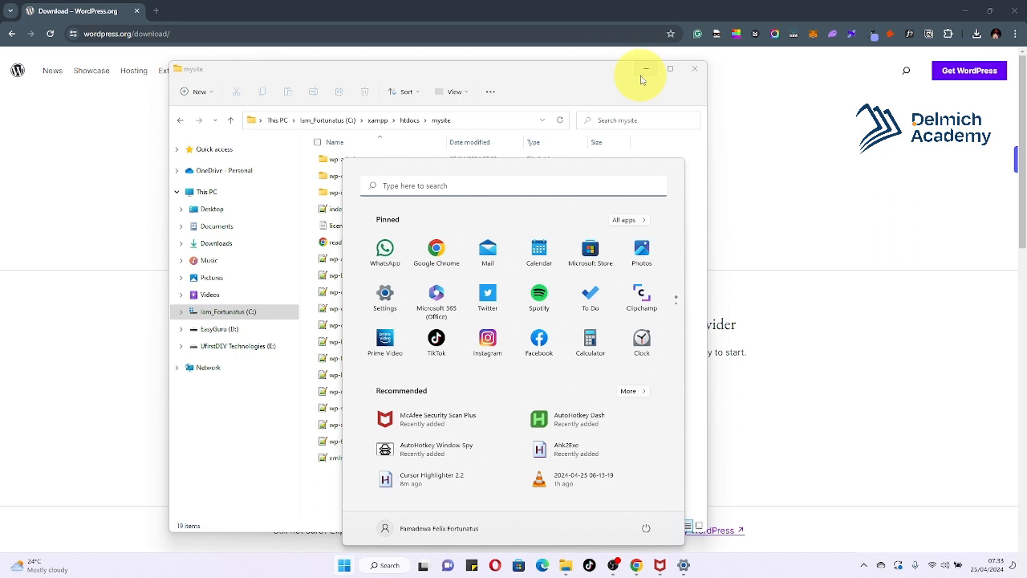
pyautogui.write('xa')
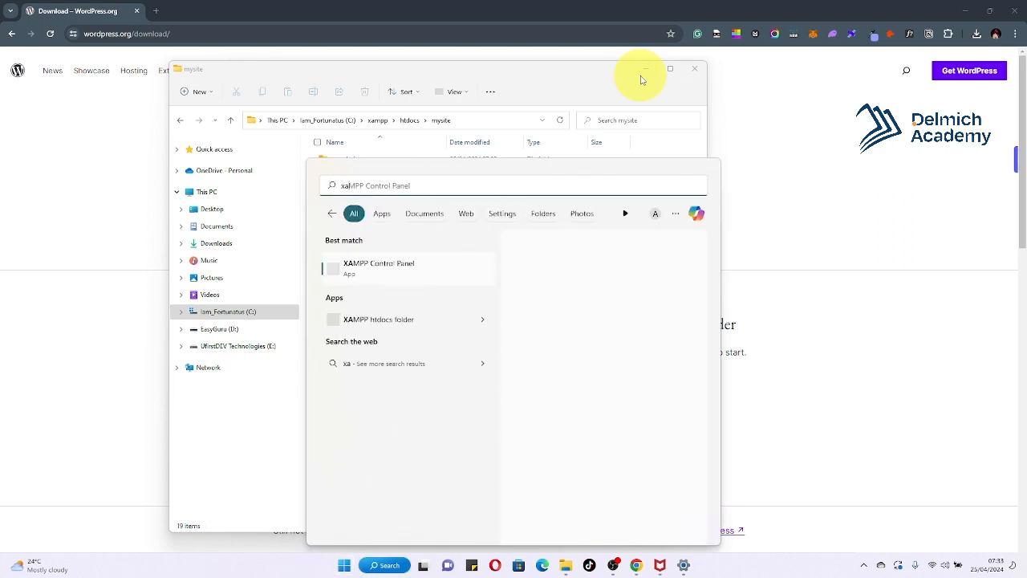
pyautogui.write('m')
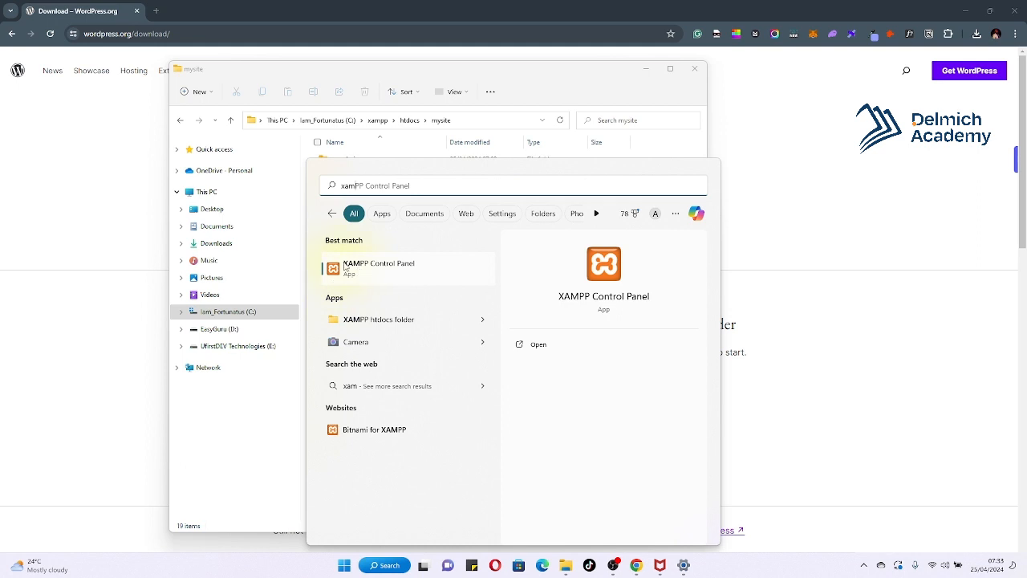
pyautogui.click(420, 272)
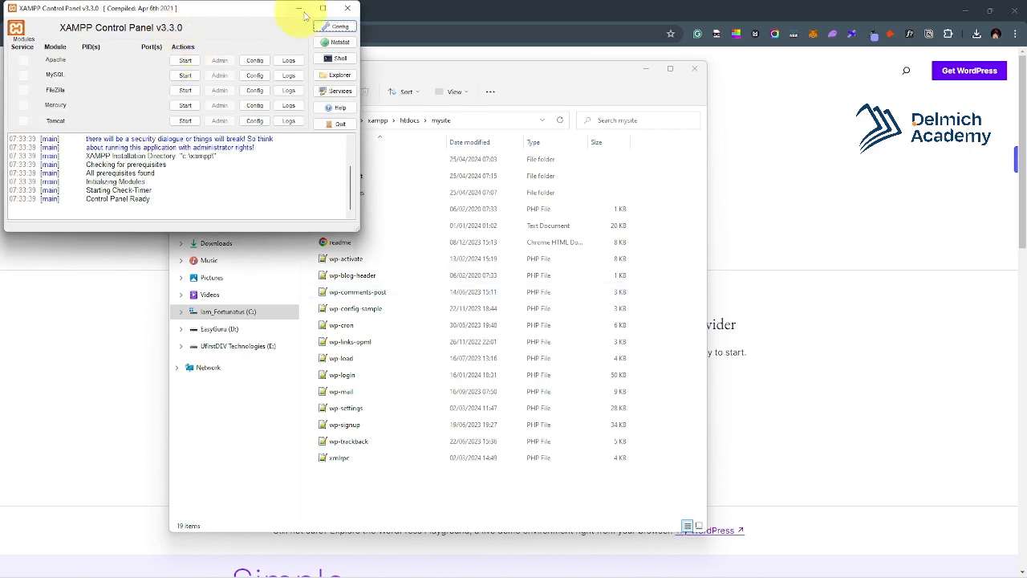
pyautogui.moveTo(230, 11); pyautogui.dragTo(443, 102)
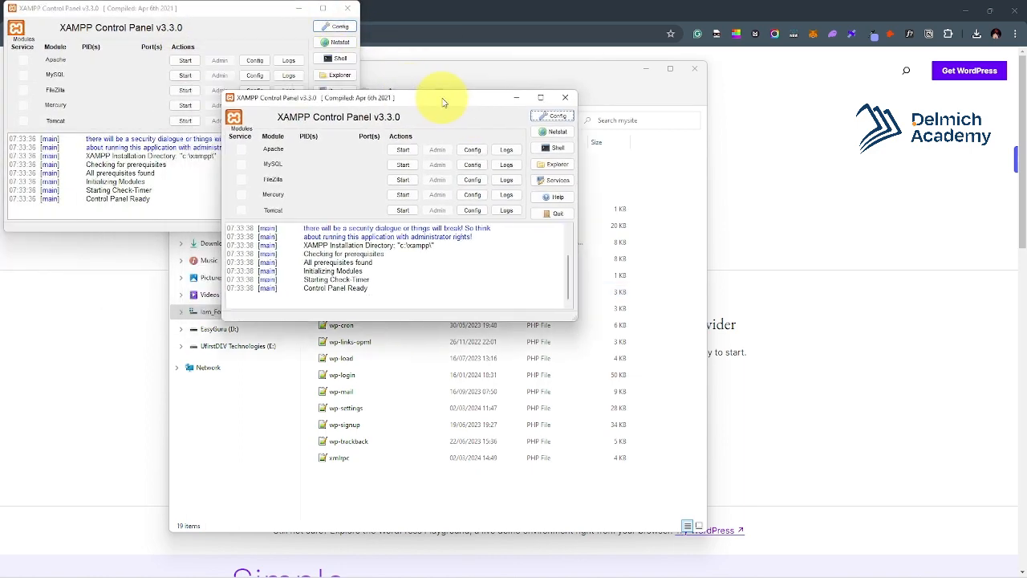
pyautogui.click(564, 98)
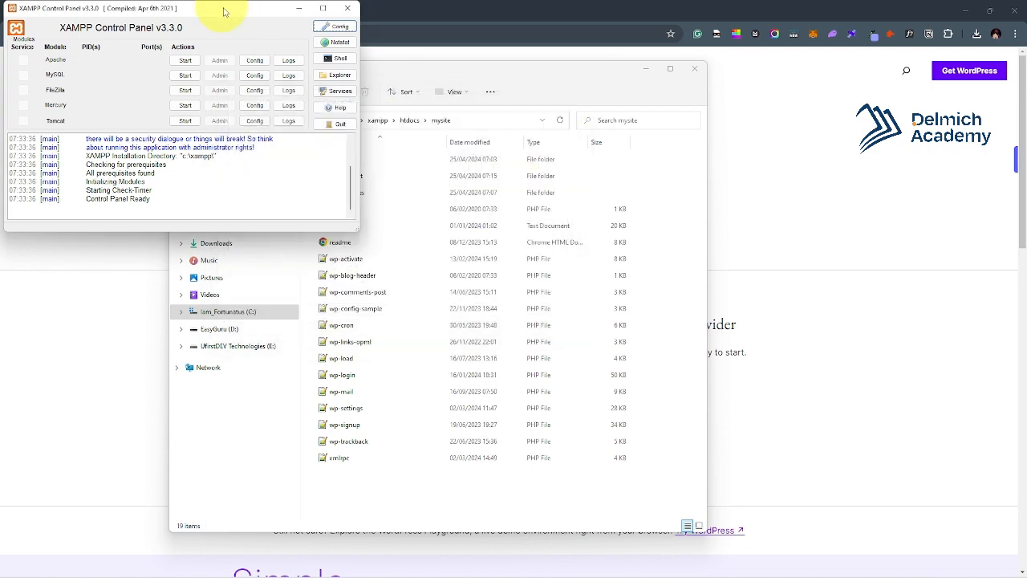
pyautogui.moveTo(224, 11); pyautogui.dragTo(450, 88)
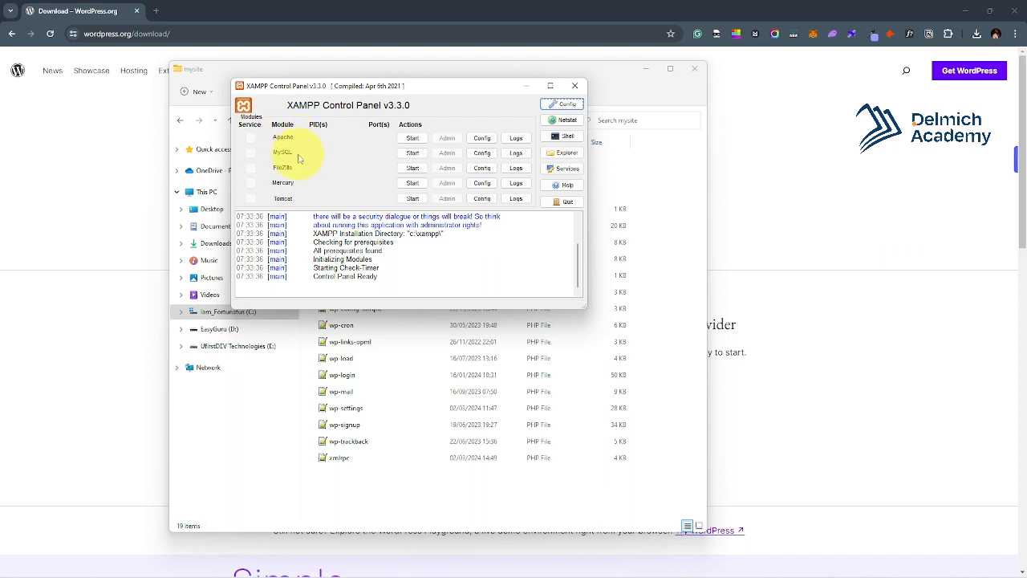
# Start Apache and MySQL (port 3306), then minimize the control panel.
pyautogui.click(412, 138)
pyautogui.click(412, 152)
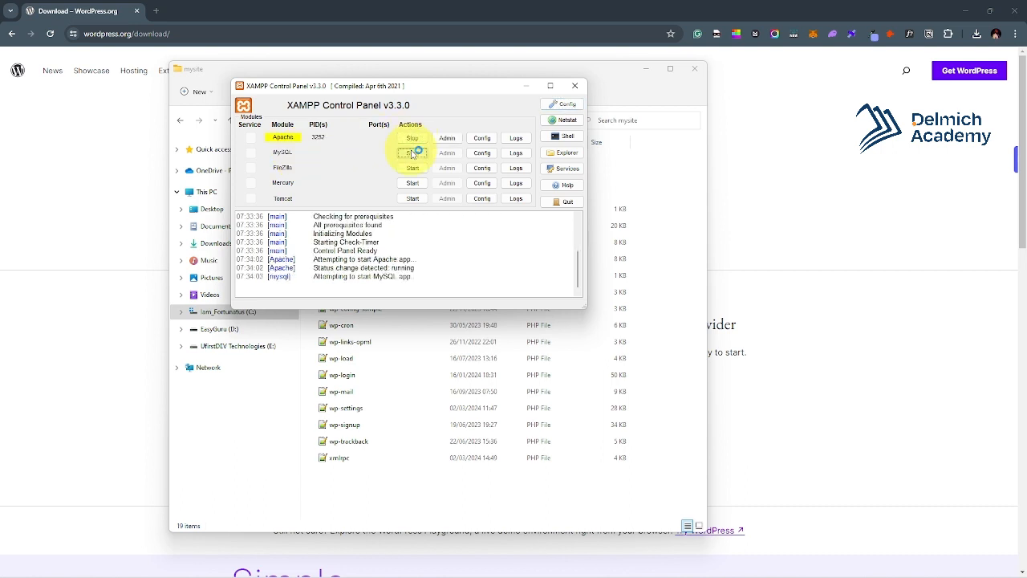
pyautogui.moveTo(414, 267); pyautogui.dragTo(312, 266)
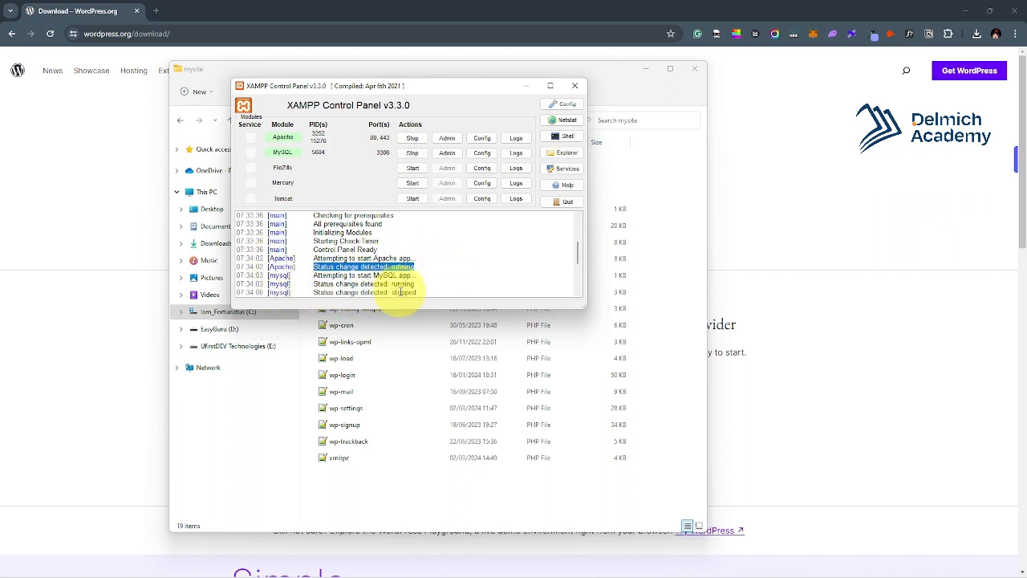
pyautogui.moveTo(423, 286); pyautogui.dragTo(304, 283)
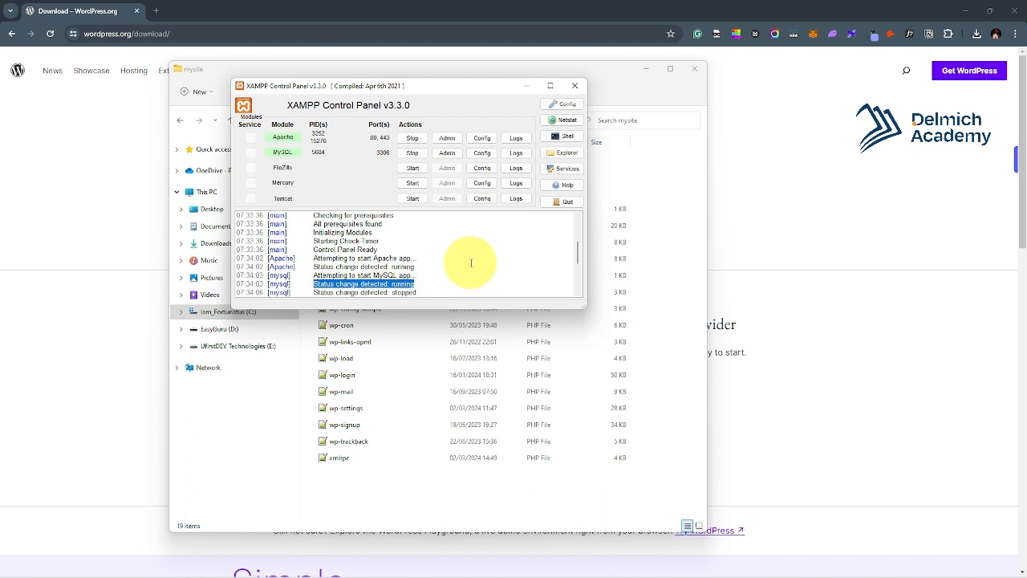
pyautogui.click(524, 89)
# Bring Chrome to the front and enter the localhost/mysite address in a new tab.
pyautogui.click(257, 23)
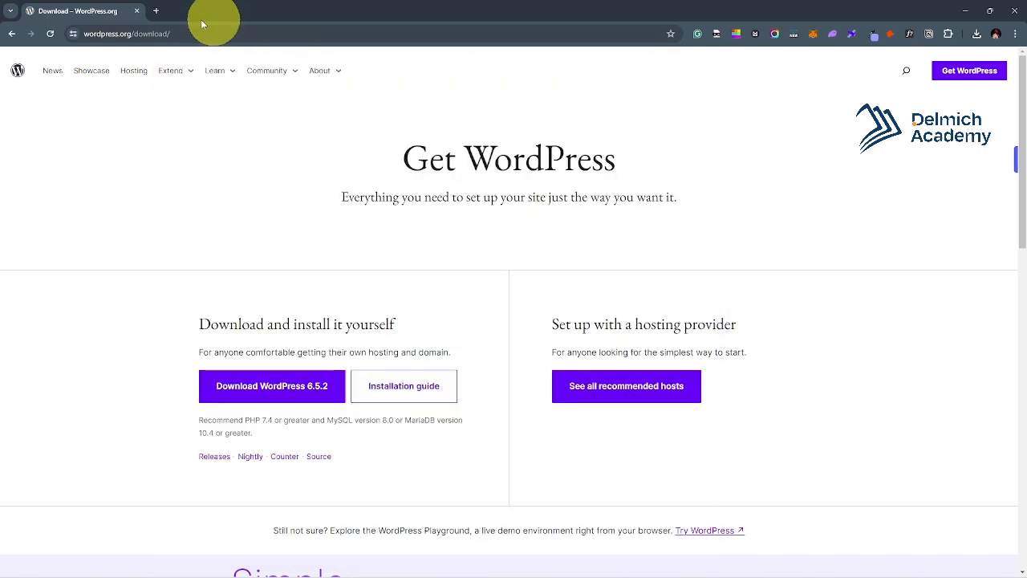
pyautogui.click(155, 11)
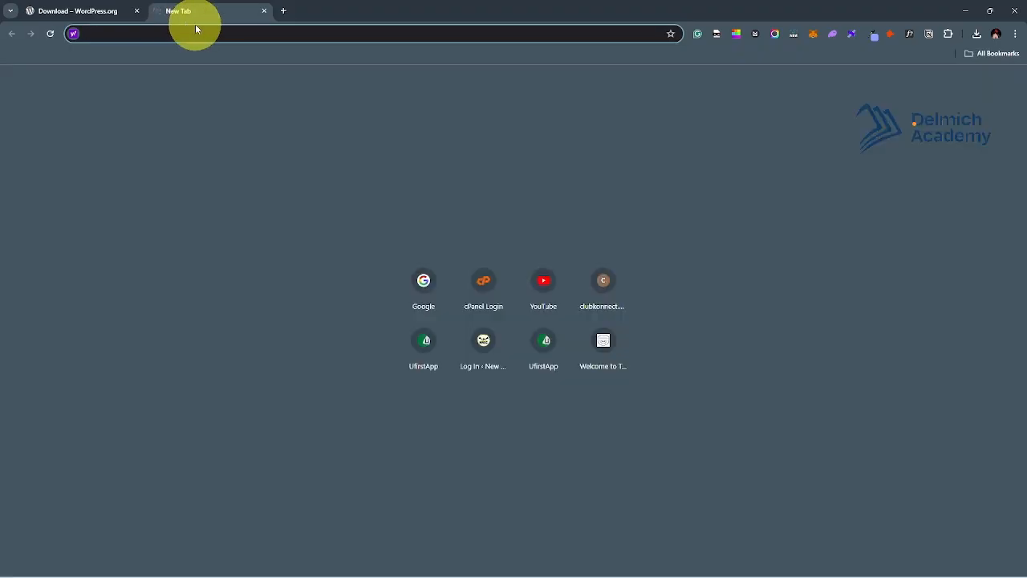
pyautogui.write('loca')
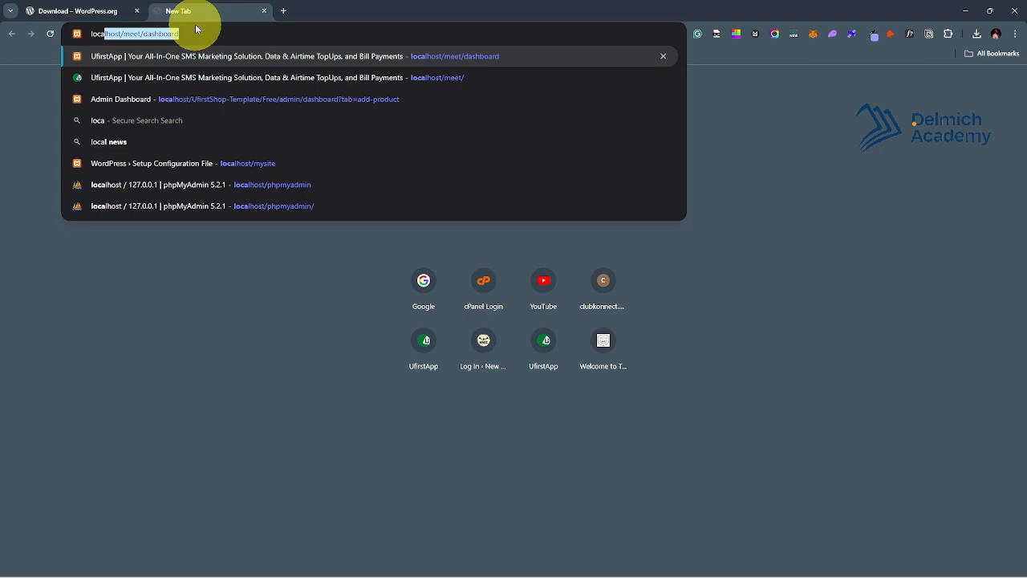
pyautogui.write('lhost/mee')
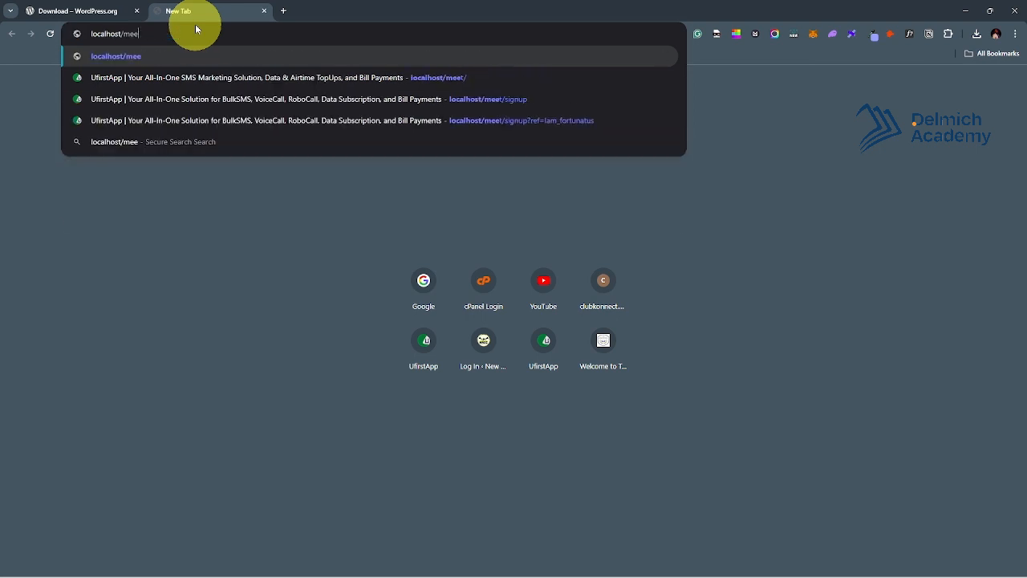
pyautogui.press('BackSpace')
pyautogui.press('BackSpace')
pyautogui.press('BackSpace')
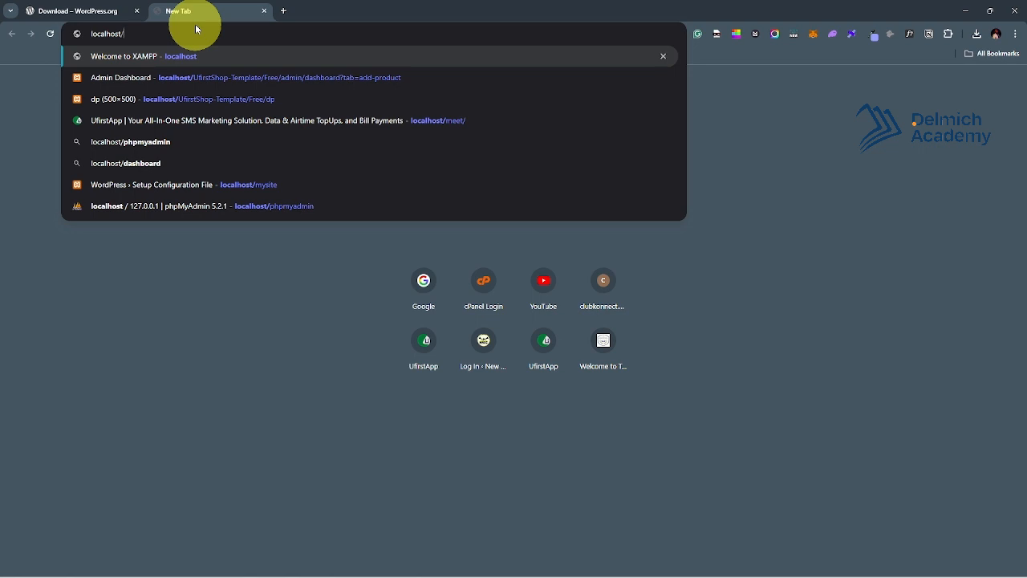
pyautogui.write('mysi')
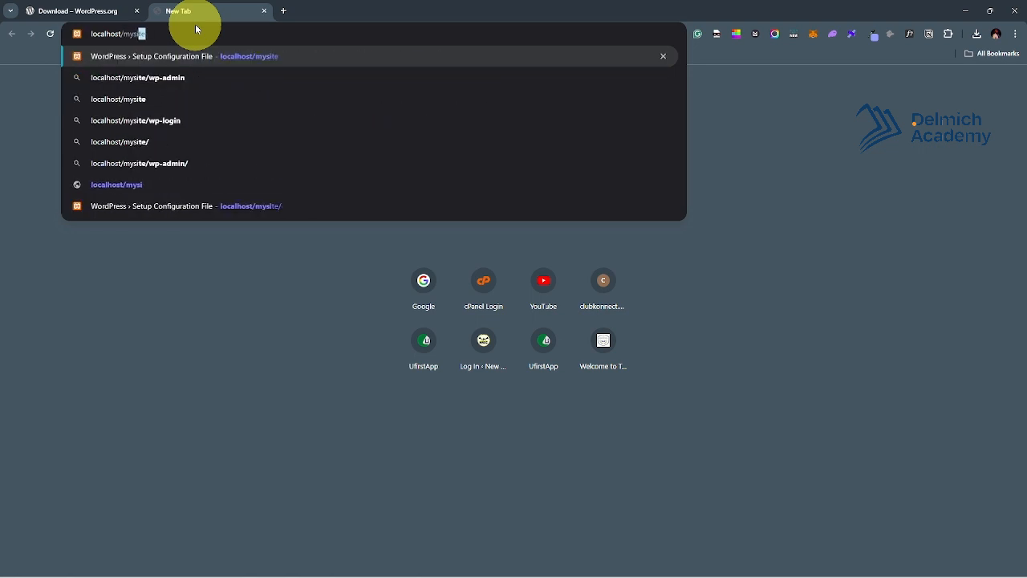
pyautogui.write('te')
# Load localhost/mysite and continue the installer with English (United States) as the language.
pyautogui.press('Return')
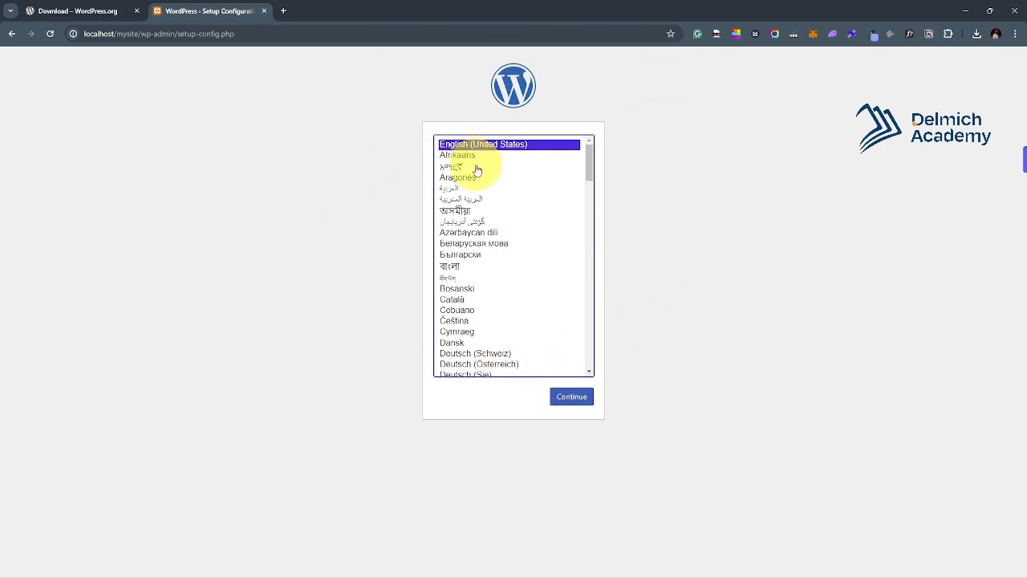
pyautogui.scroll(-2, 480, 217)
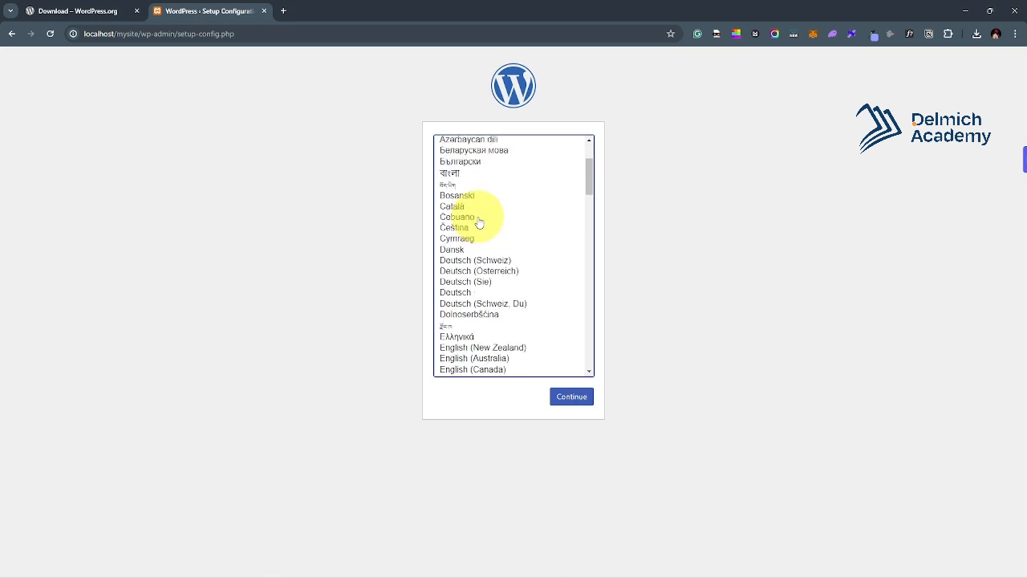
pyautogui.scroll(2, 481, 193)
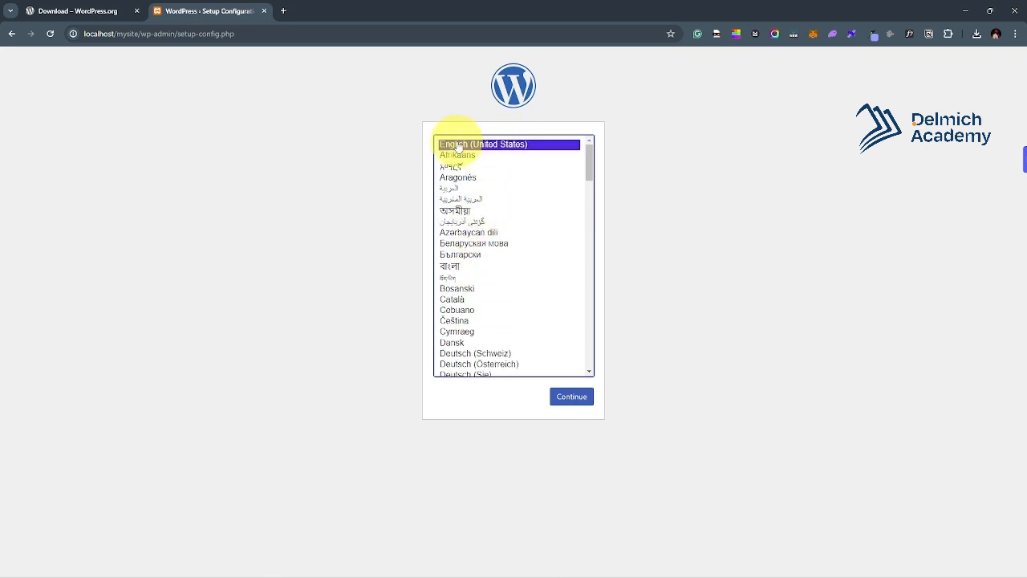
pyautogui.click(589, 401)
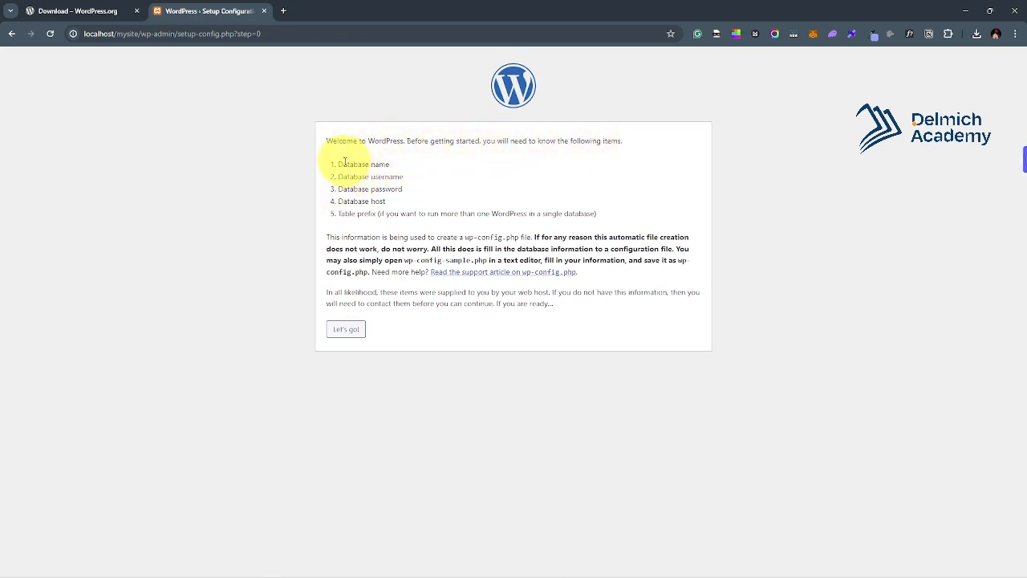
# Review the required database details on the welcome page and proceed with Let's go!
pyautogui.moveTo(344, 164)
pyautogui.mouseDown()
pyautogui.moveTo(393, 165)
pyautogui.moveTo(400, 180)
pyautogui.moveTo(335, 181)
pyautogui.mouseUp()
pyautogui.moveTo(402, 189); pyautogui.dragTo(337, 201)
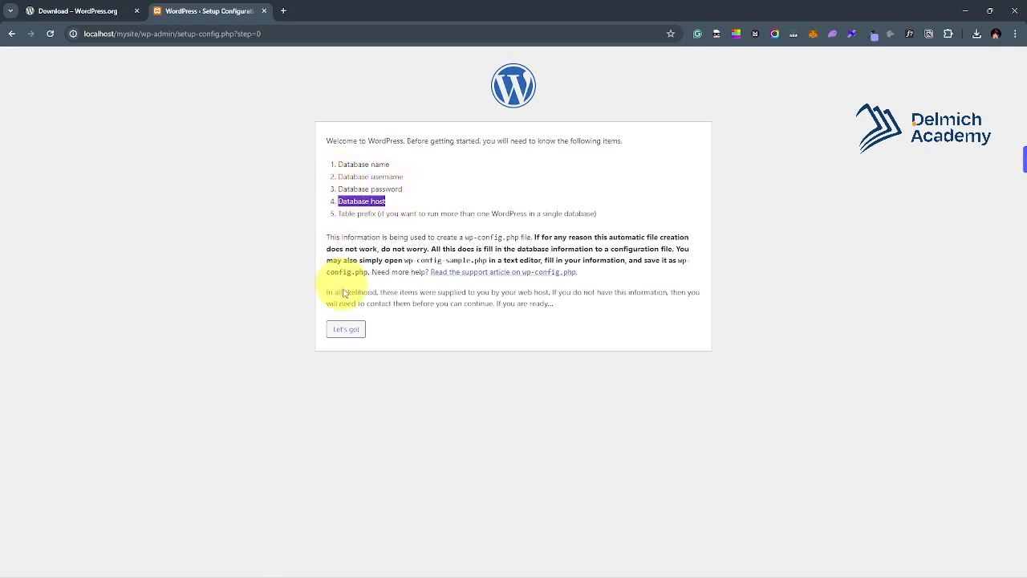
pyautogui.click(422, 187)
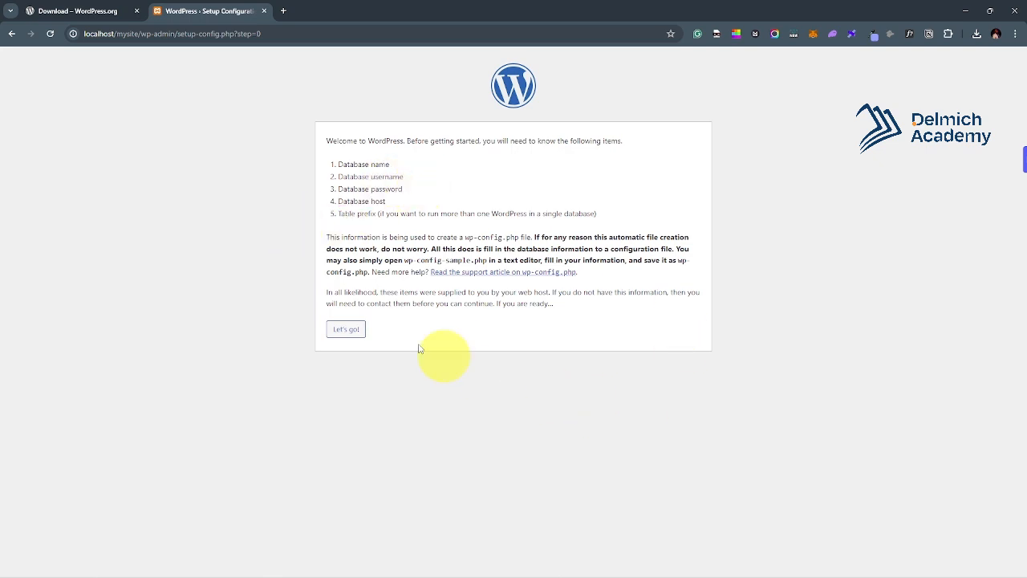
pyautogui.click(349, 334)
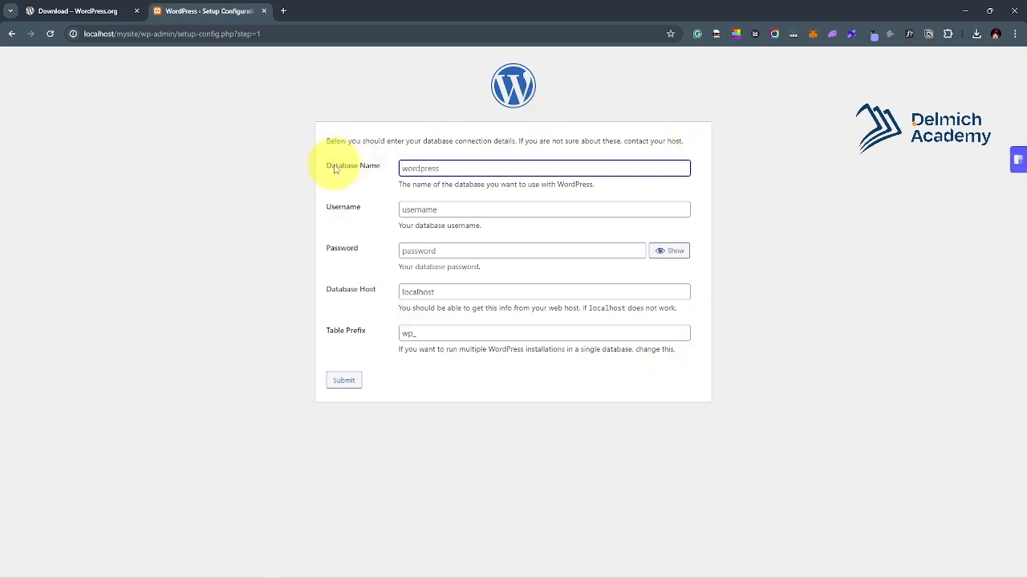
# Review the Database Name, Username, Password and Host fields, then enter localhost/phpmyadmin in a new tab.
pyautogui.moveTo(336, 166); pyautogui.dragTo(382, 170)
pyautogui.moveTo(335, 208); pyautogui.dragTo(363, 210)
pyautogui.moveTo(332, 247); pyautogui.dragTo(359, 250)
pyautogui.click(352, 295)
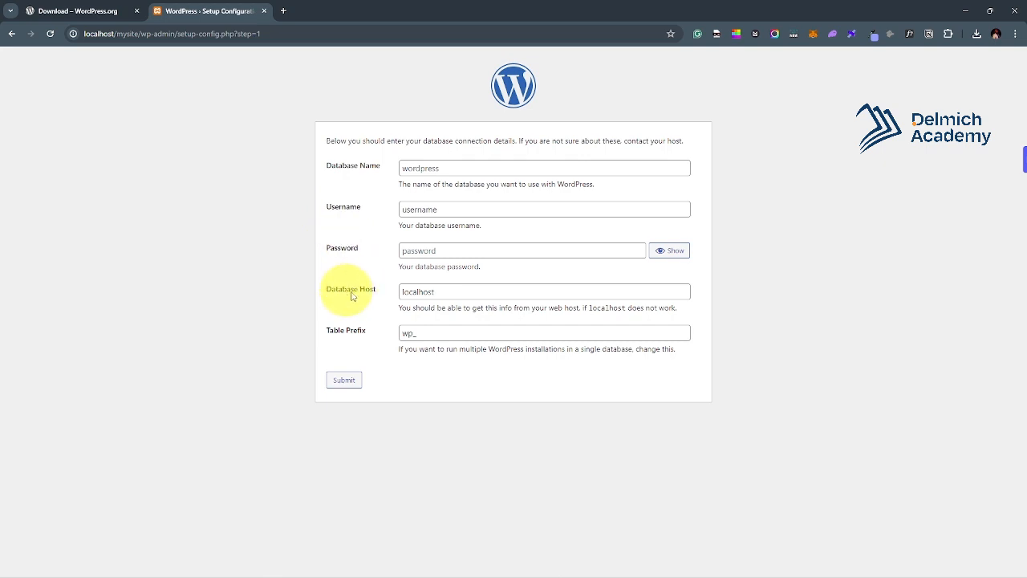
pyautogui.moveTo(342, 290); pyautogui.dragTo(360, 295)
pyautogui.click(357, 311)
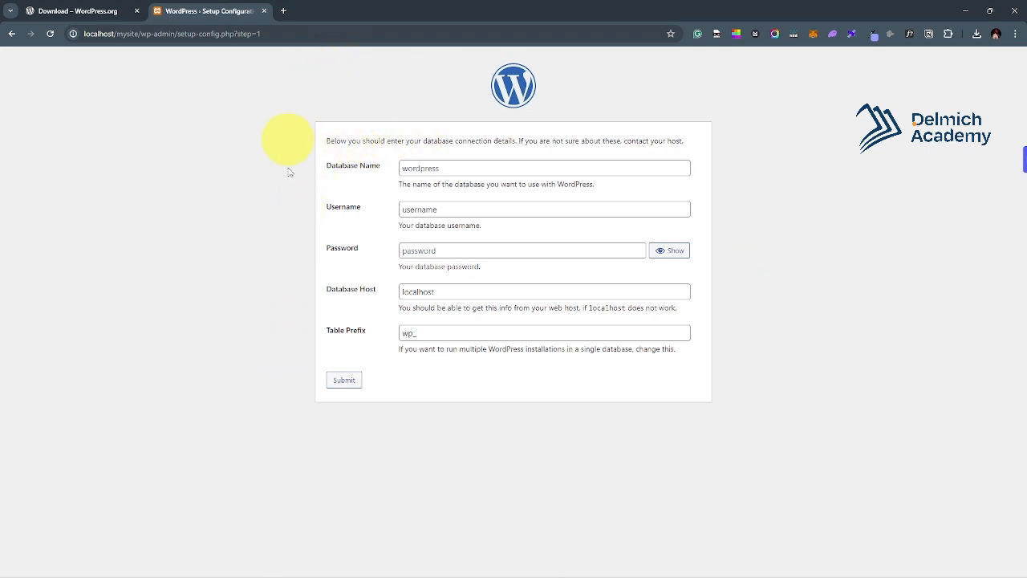
pyautogui.click(283, 11)
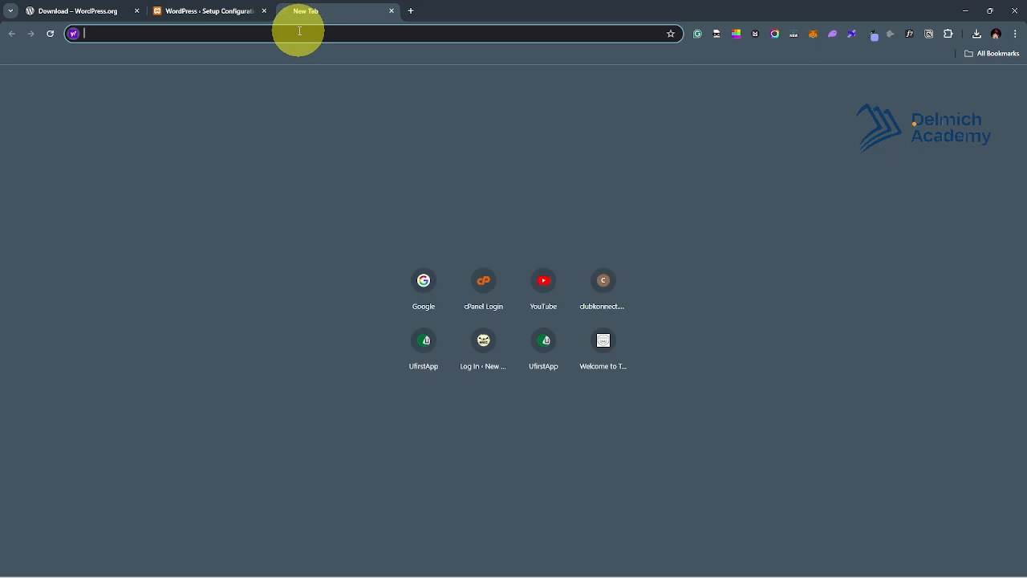
pyautogui.write('lo')
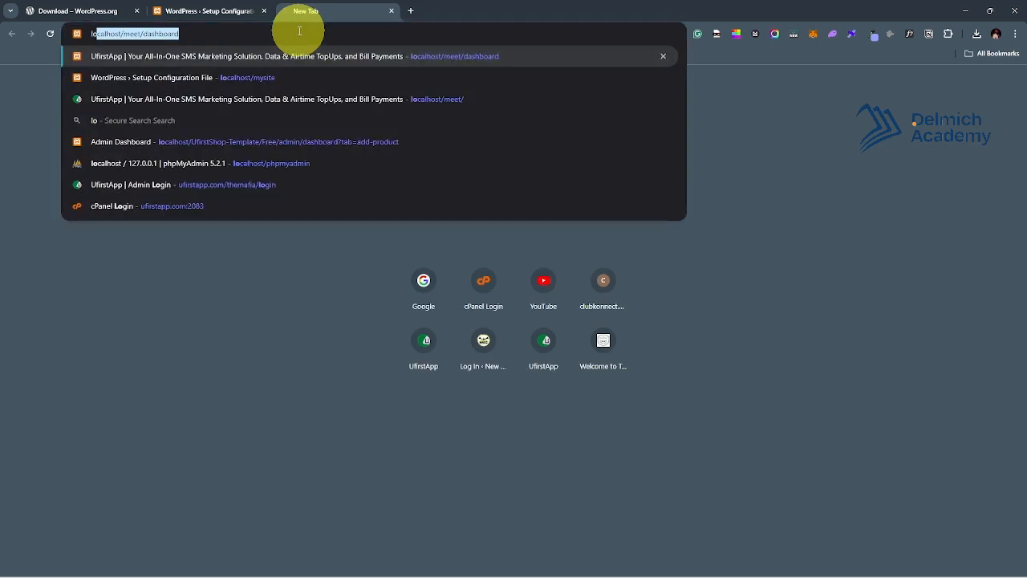
pyautogui.write('calhost')
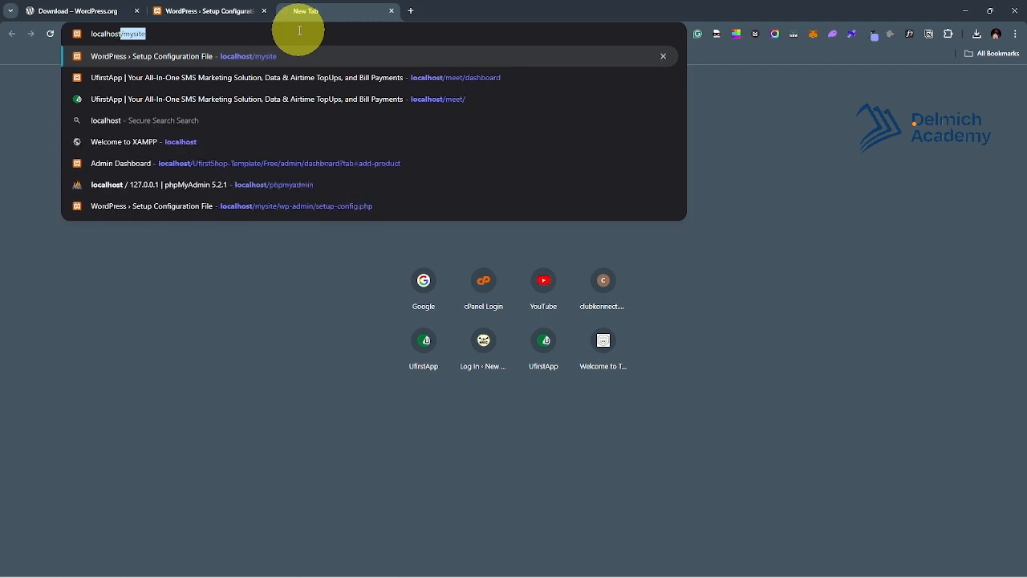
pyautogui.write('/php')
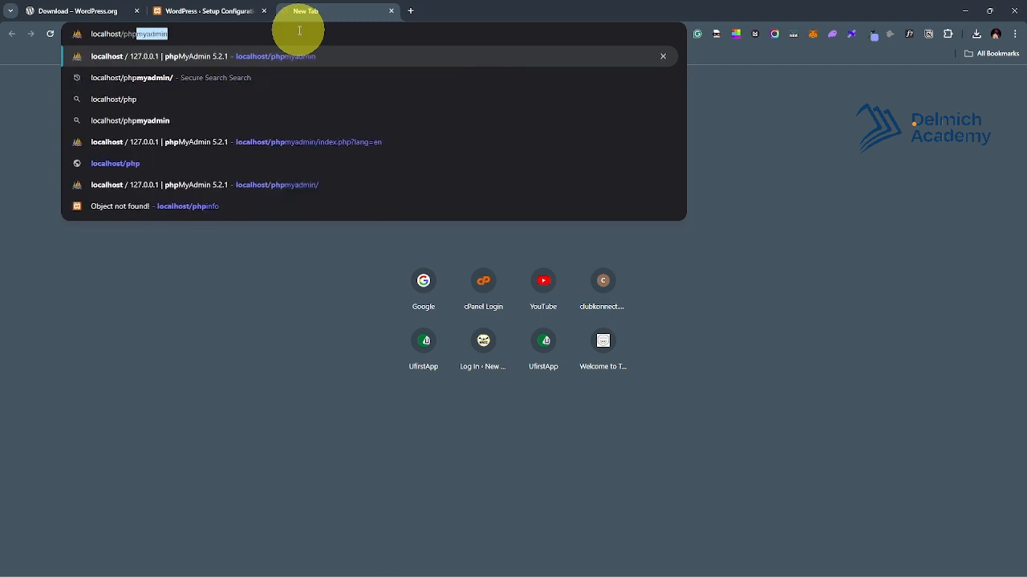
pyautogui.write('myad')
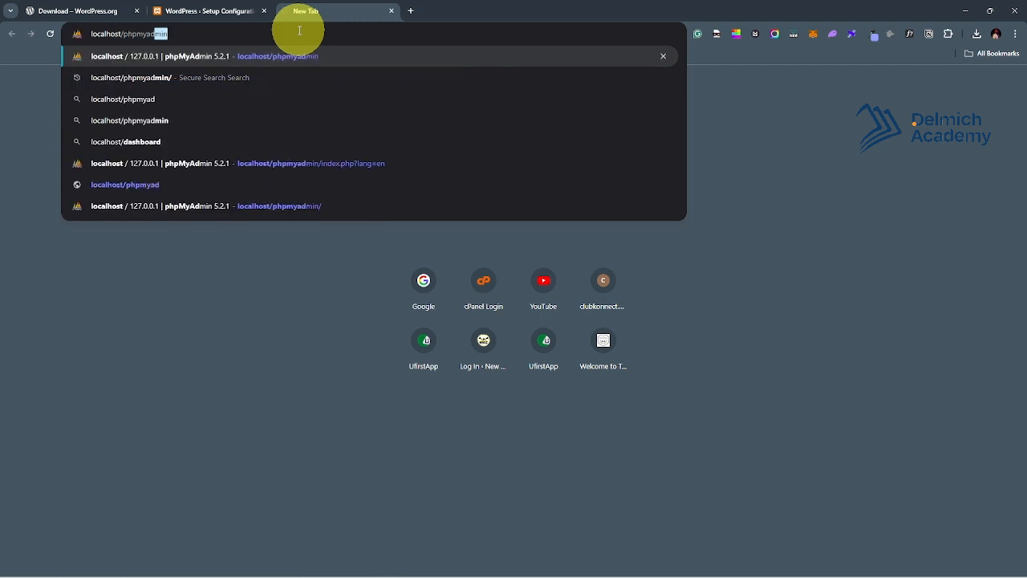
pyautogui.write('min')
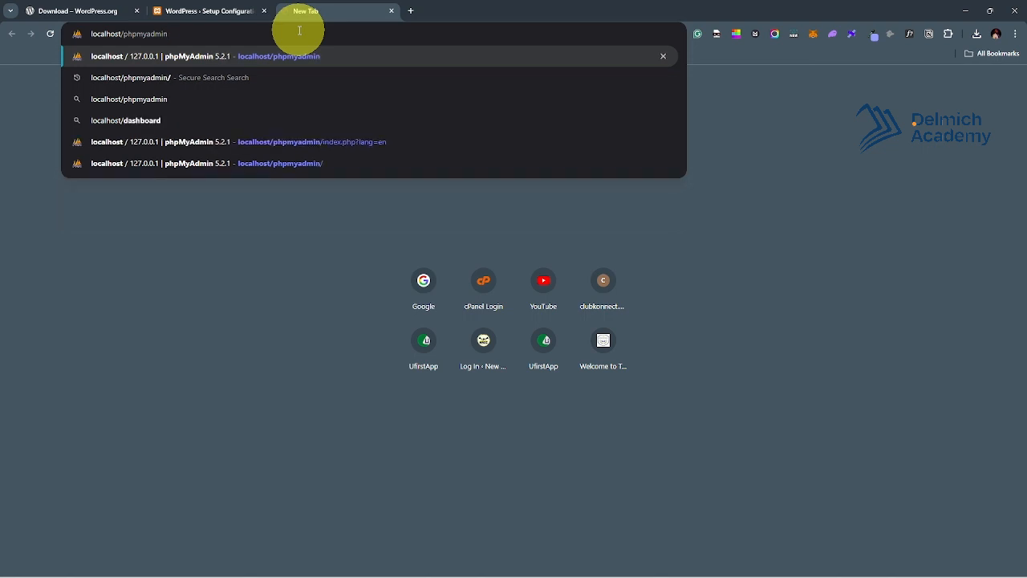
# Load phpMyAdmin, glance at the WordPress setup tab, and return to phpMyAdmin.
pyautogui.press('Return')
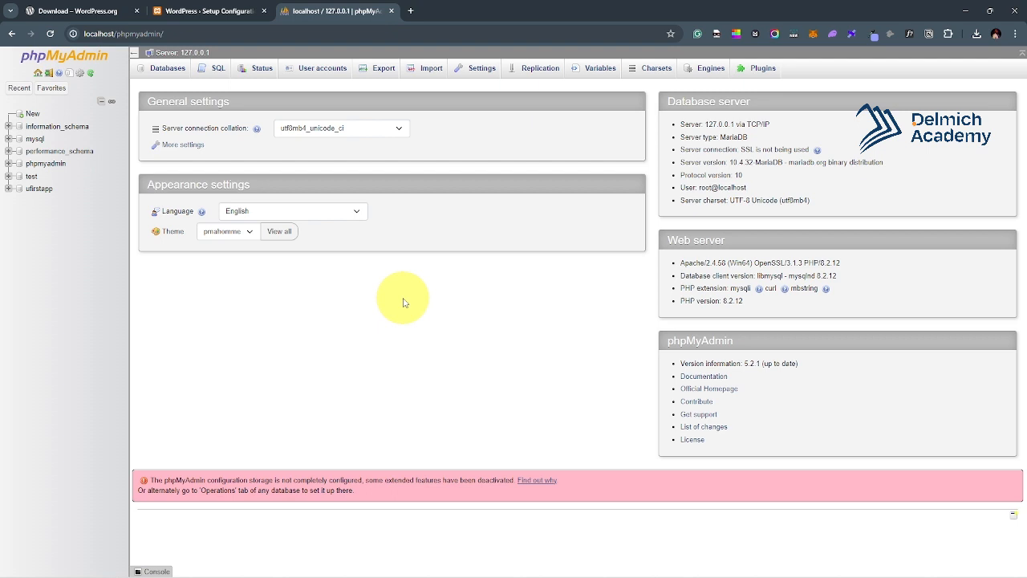
pyautogui.click(209, 13)
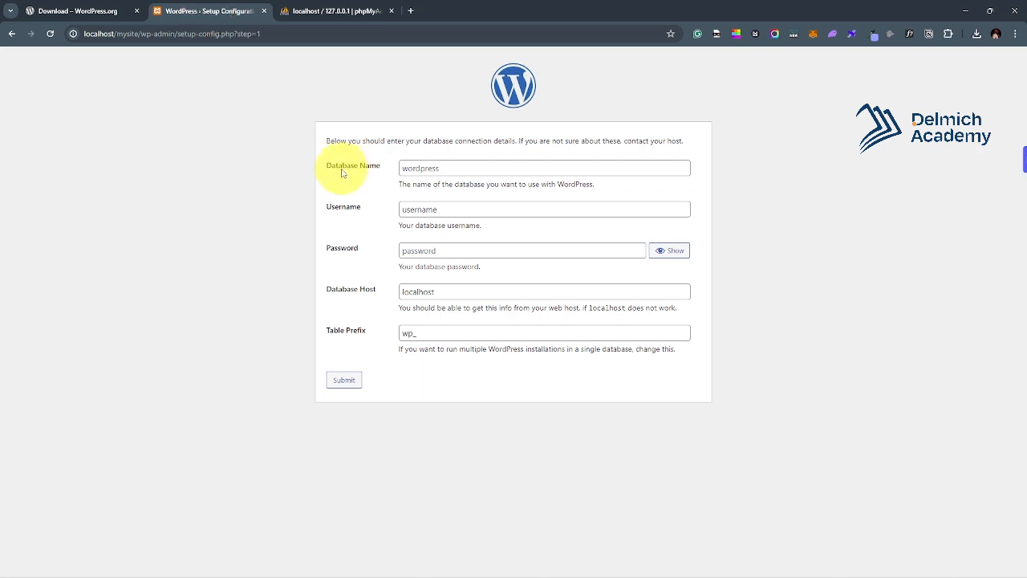
pyautogui.click(328, 11)
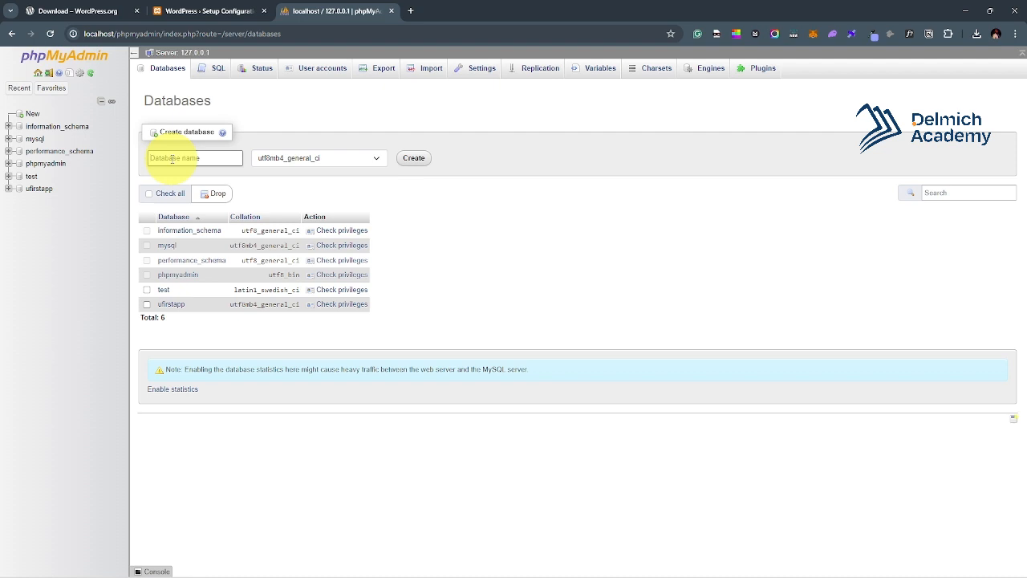
# Create a database named mysite, then switch back to the WordPress setup tab.
pyautogui.write('mysite')
pyautogui.click(413, 159)
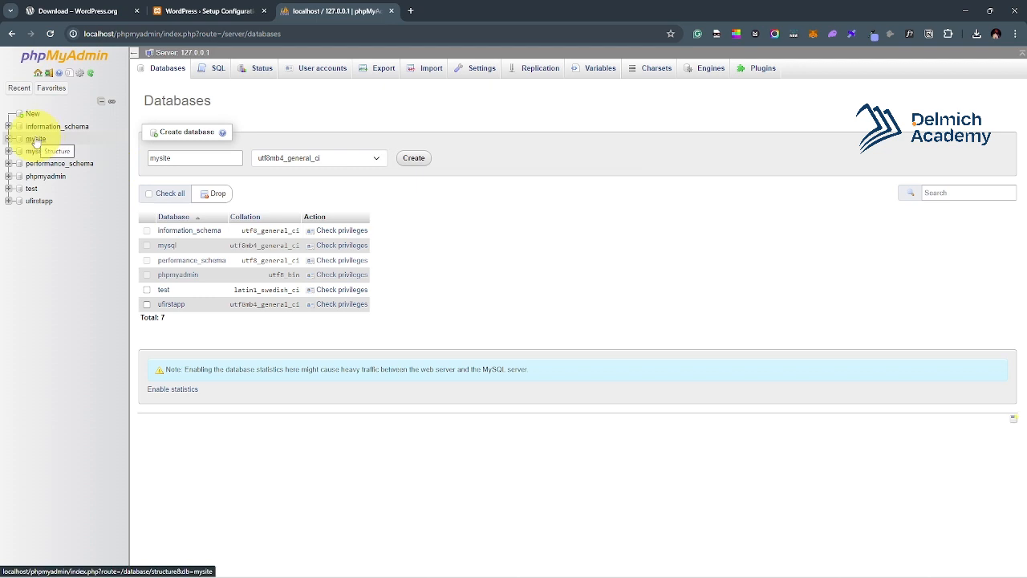
pyautogui.click(219, 10)
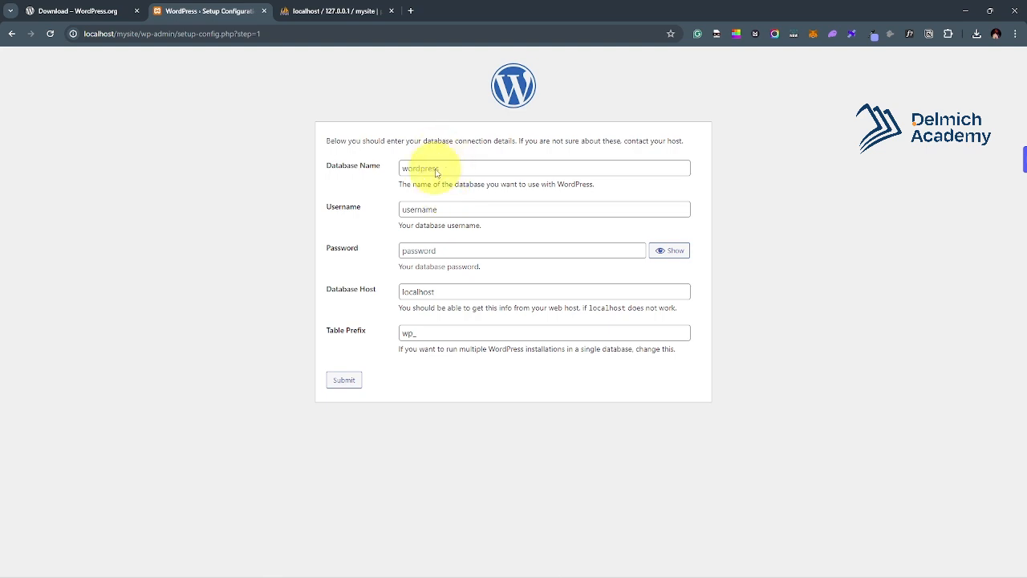
# Submit database name mysite, username root, blank password, host localhost and table prefix wp_.
pyautogui.click(434, 171)
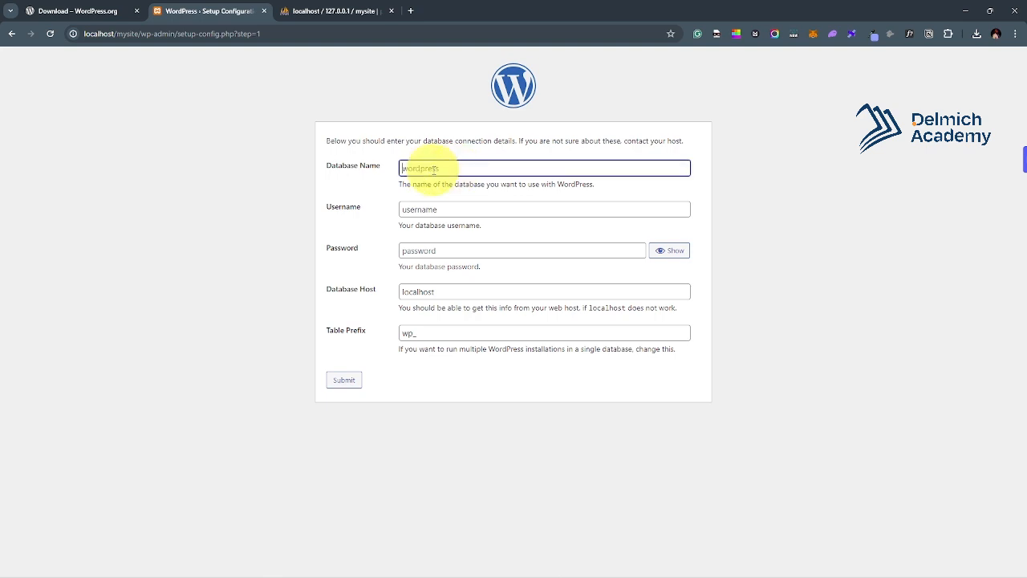
pyautogui.write('mysite')
pyautogui.click(452, 208)
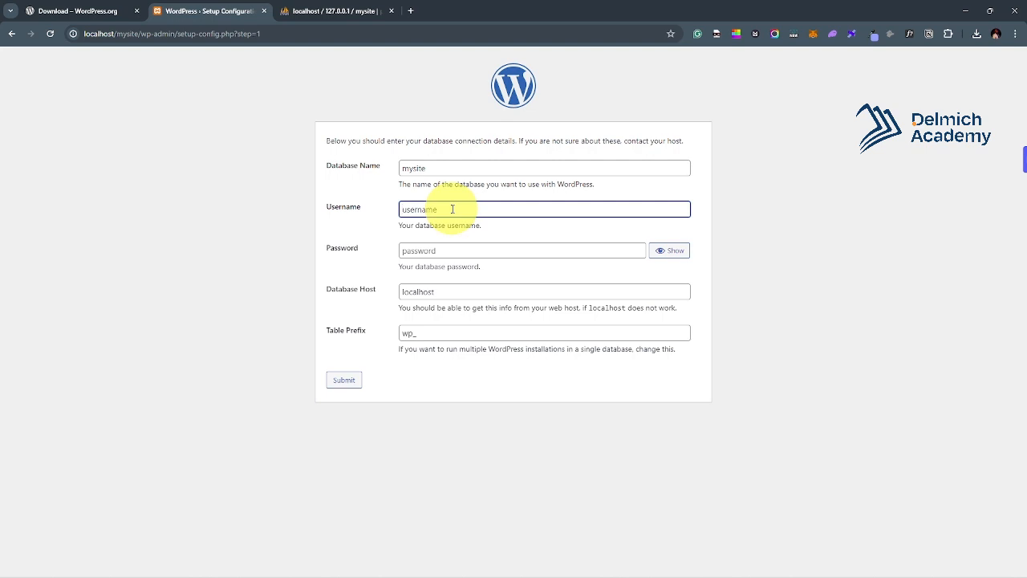
pyautogui.write('rootot')
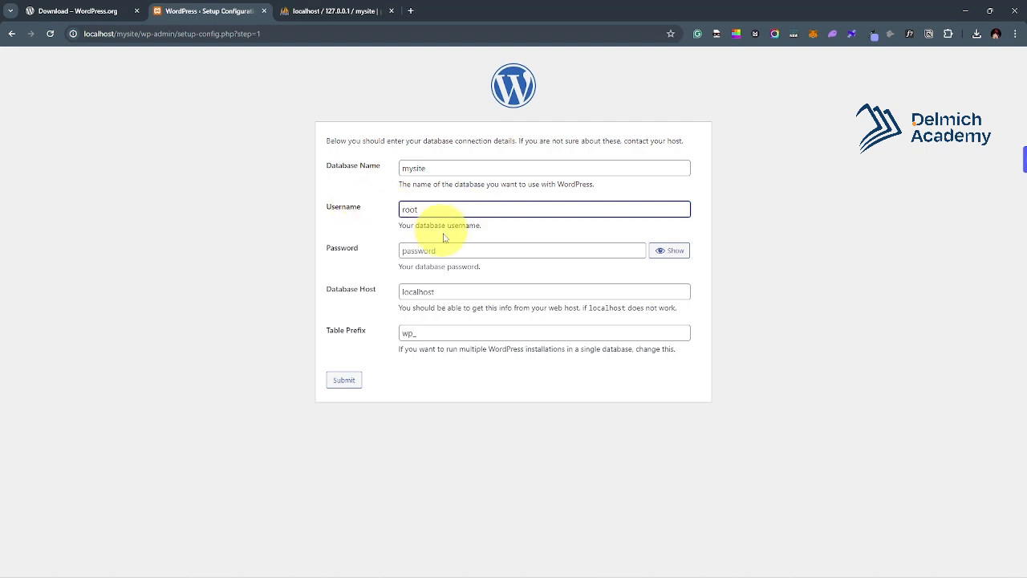
pyautogui.click(446, 250)
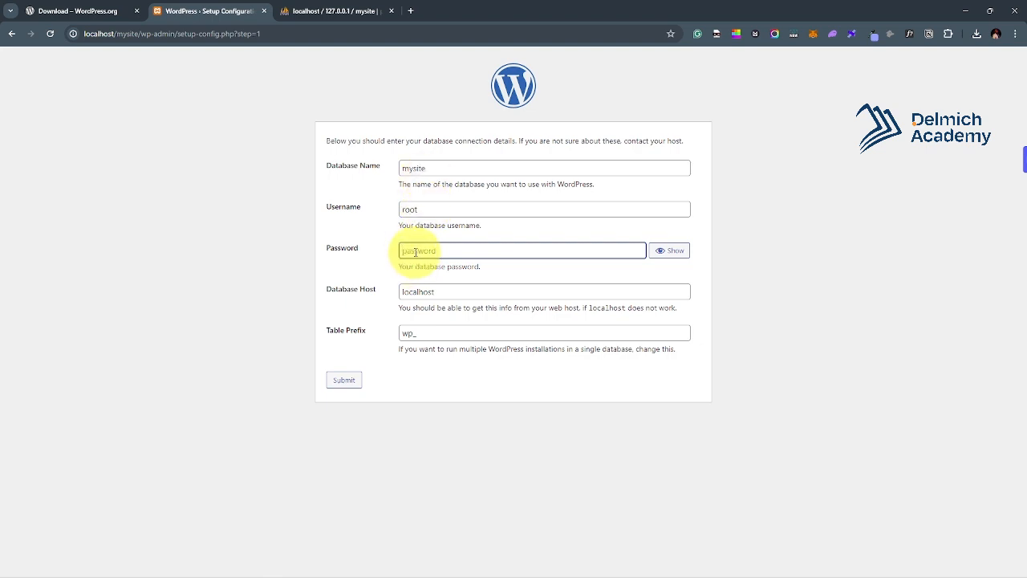
pyautogui.click(425, 209)
pyautogui.click(465, 290)
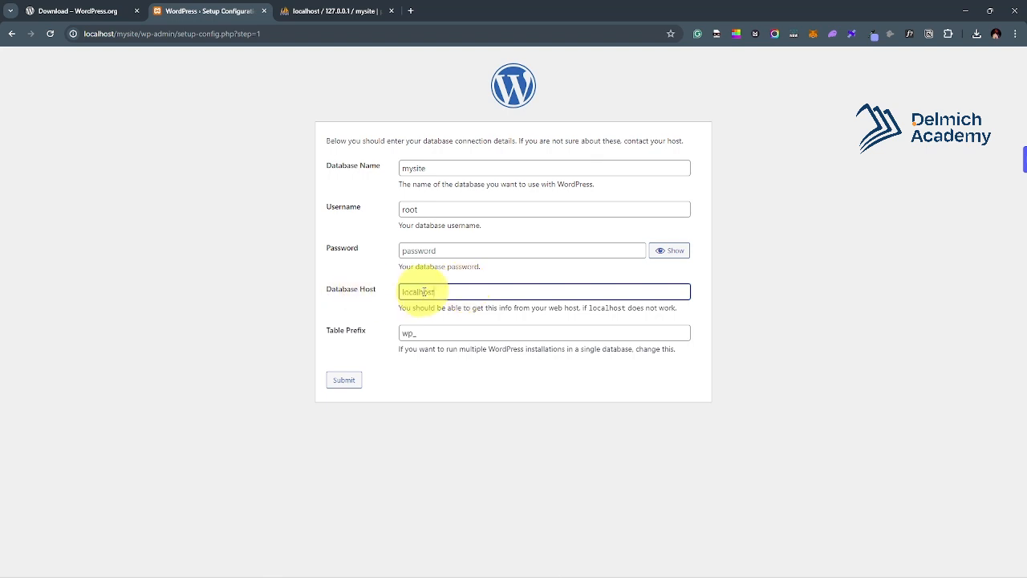
pyautogui.moveTo(443, 292); pyautogui.dragTo(400, 294)
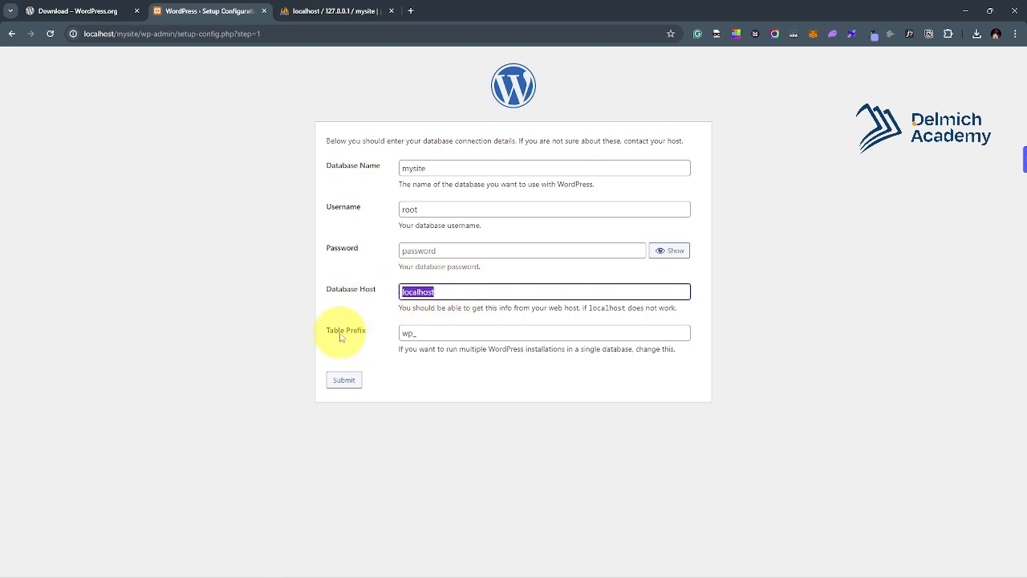
pyautogui.click(413, 333)
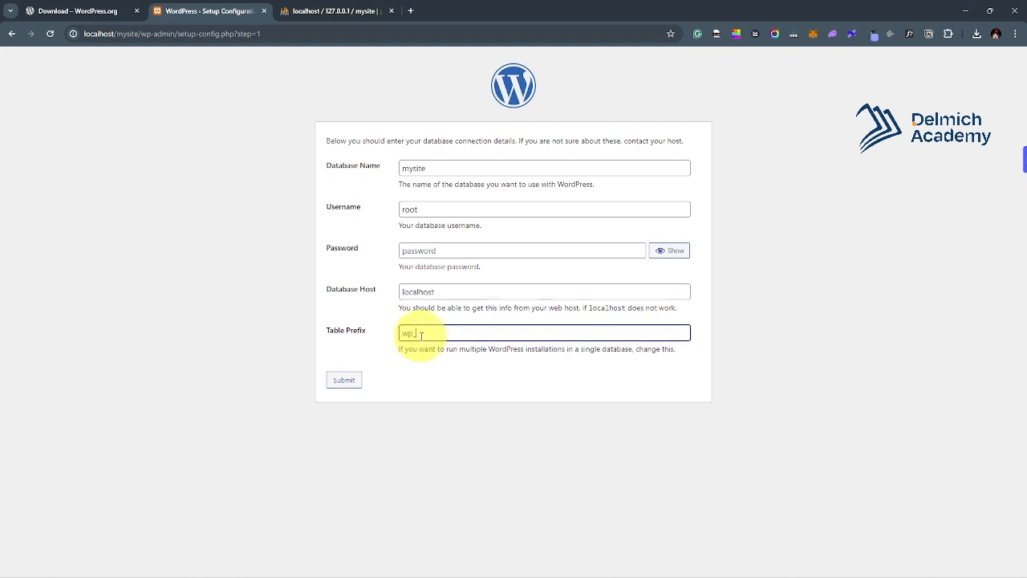
pyautogui.click(346, 380)
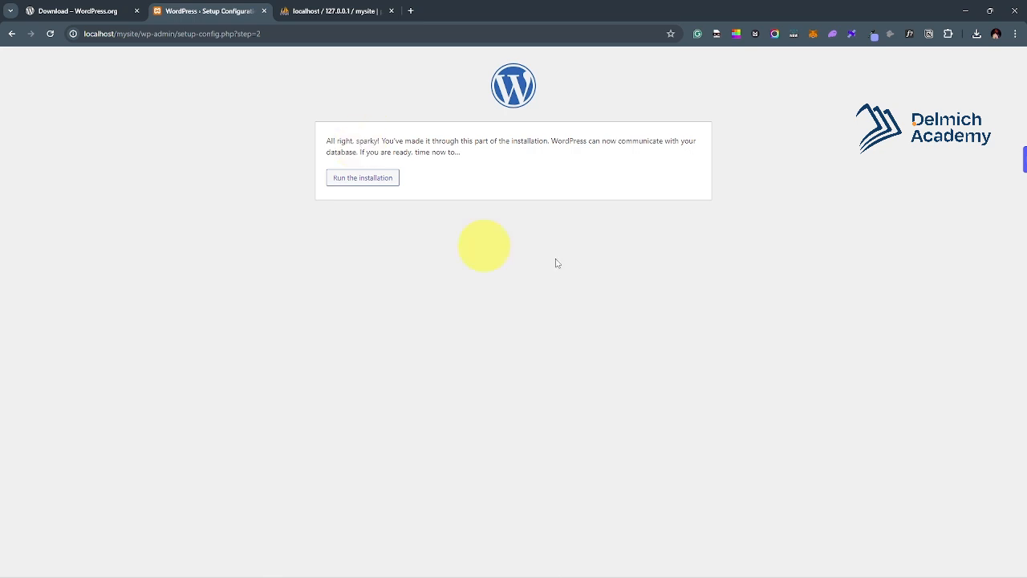
# Start the WordPress installation with Run the installation.
pyautogui.click(360, 182)
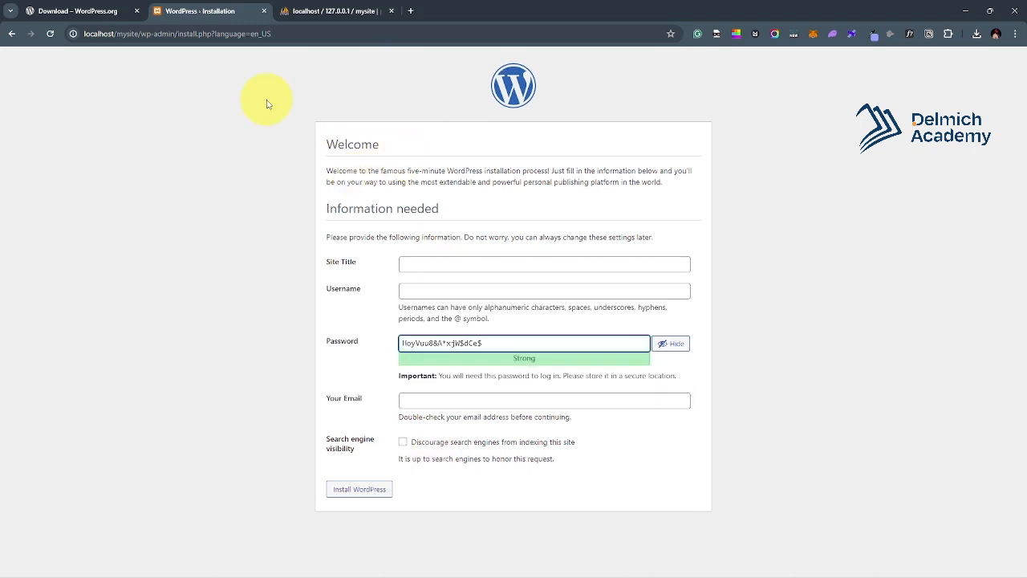
# Enter the site title 'Welcome to my site' and the admin username.
pyautogui.click(465, 265)
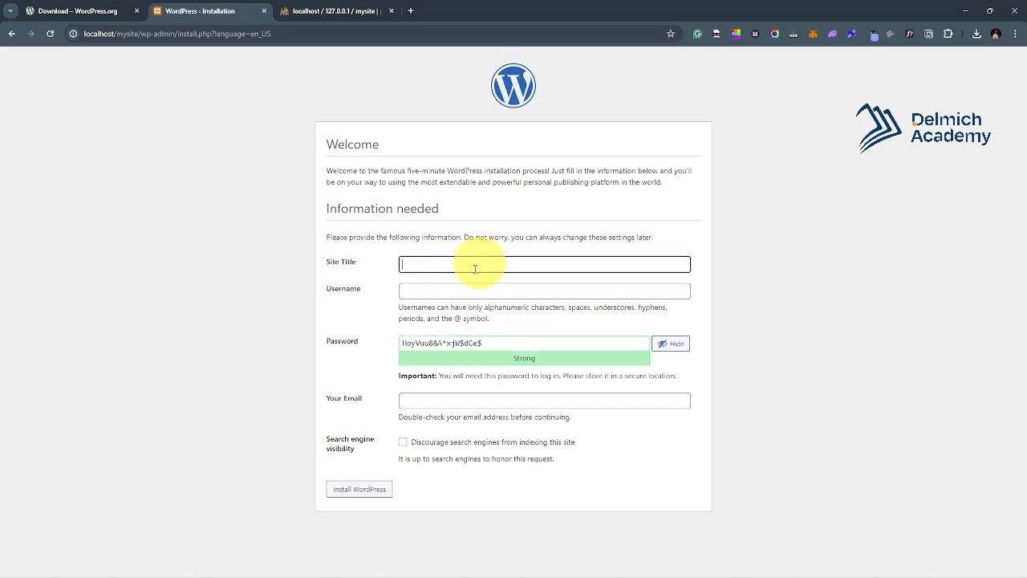
pyautogui.click(439, 292)
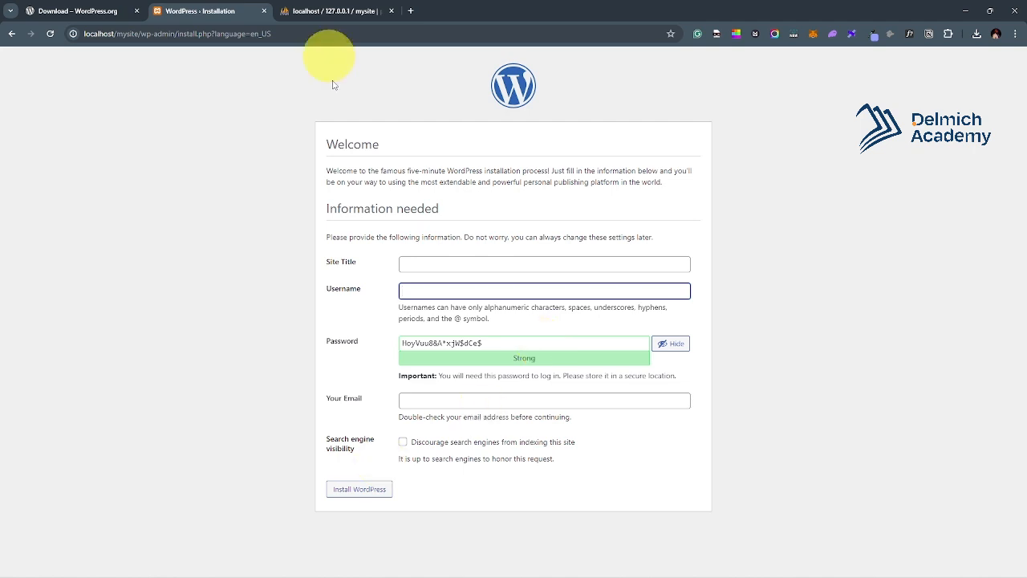
pyautogui.click(434, 270)
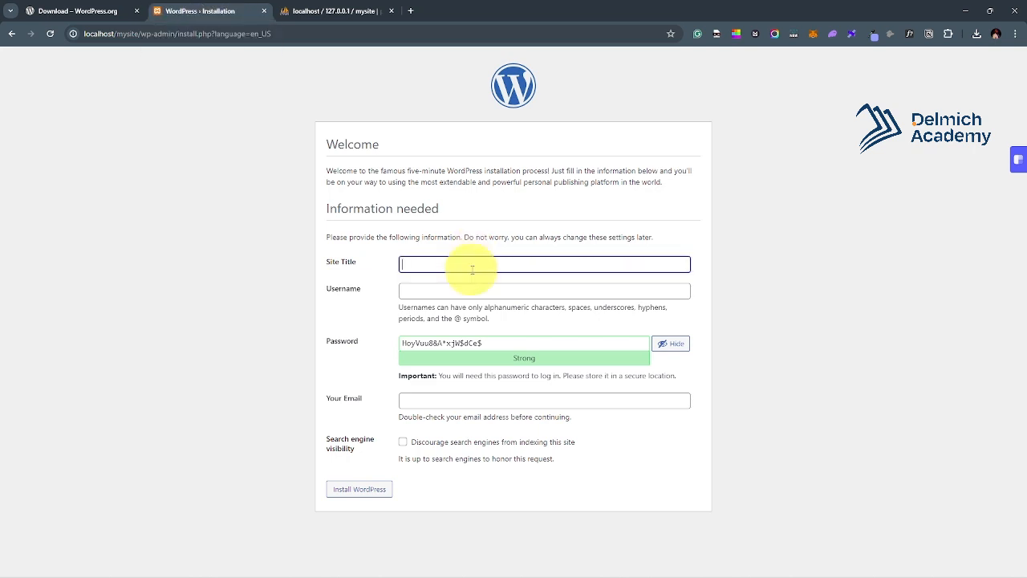
pyautogui.write('Welcome to my site')
pyautogui.click(457, 292)
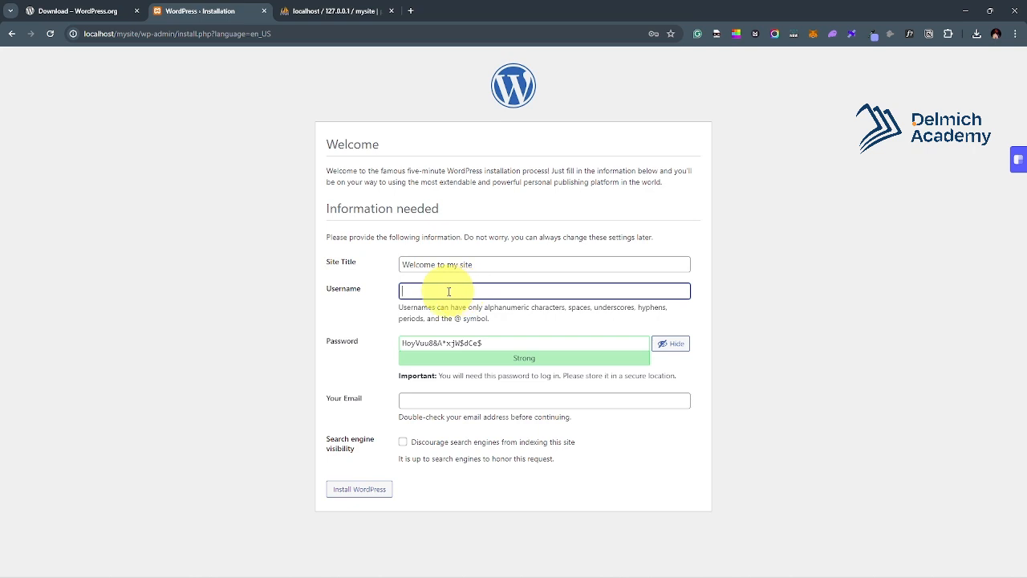
pyautogui.write('r')
pyautogui.write('ortuna')
pyautogui.write('t')
pyautogui.write('us')
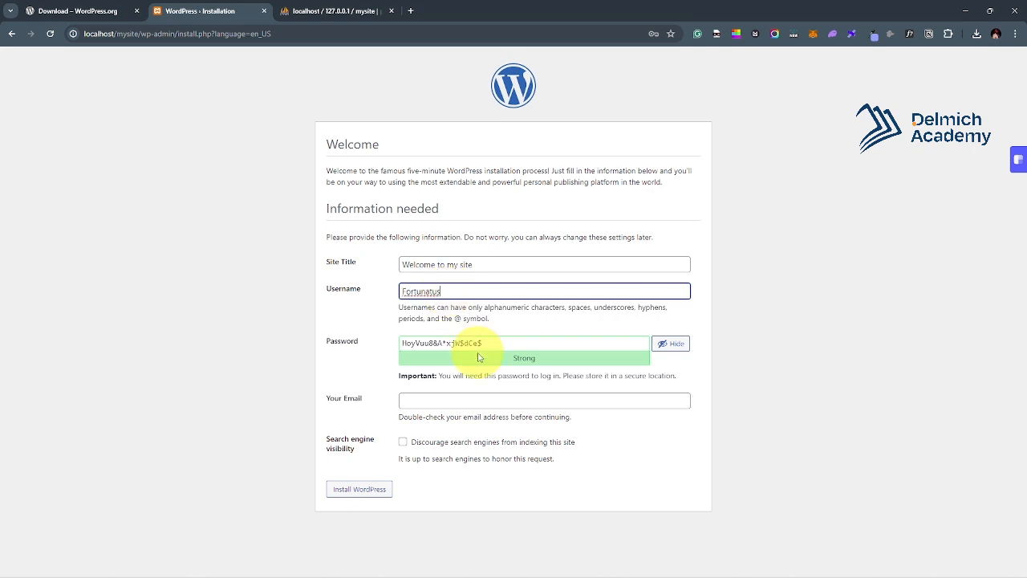
# Replace the suggested password with a weak one, confirm it, add the admin e-mail, and discourage search indexing.
pyautogui.doubleClick(478, 357)
pyautogui.click(474, 342)
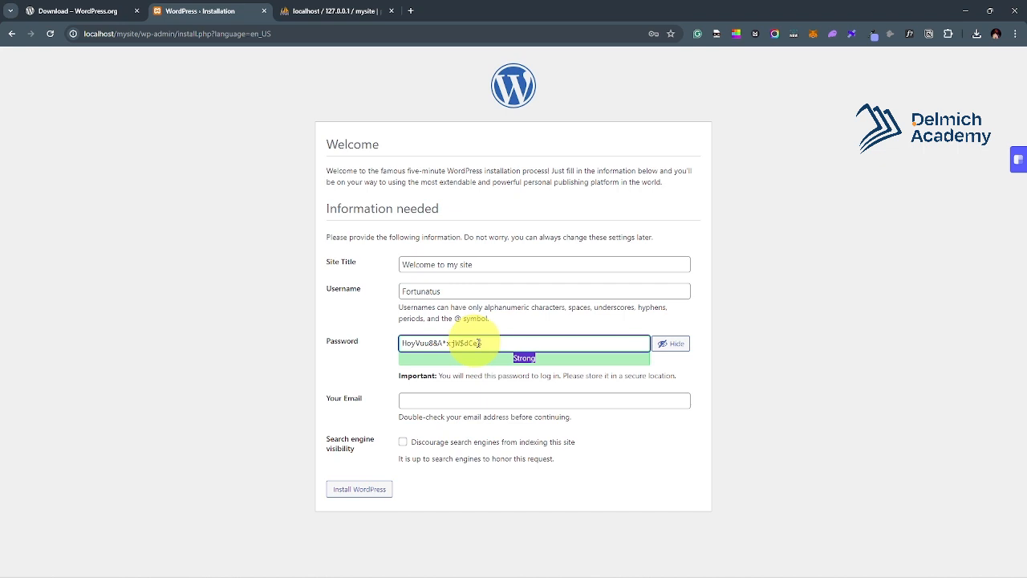
pyautogui.moveTo(492, 344); pyautogui.dragTo(353, 347)
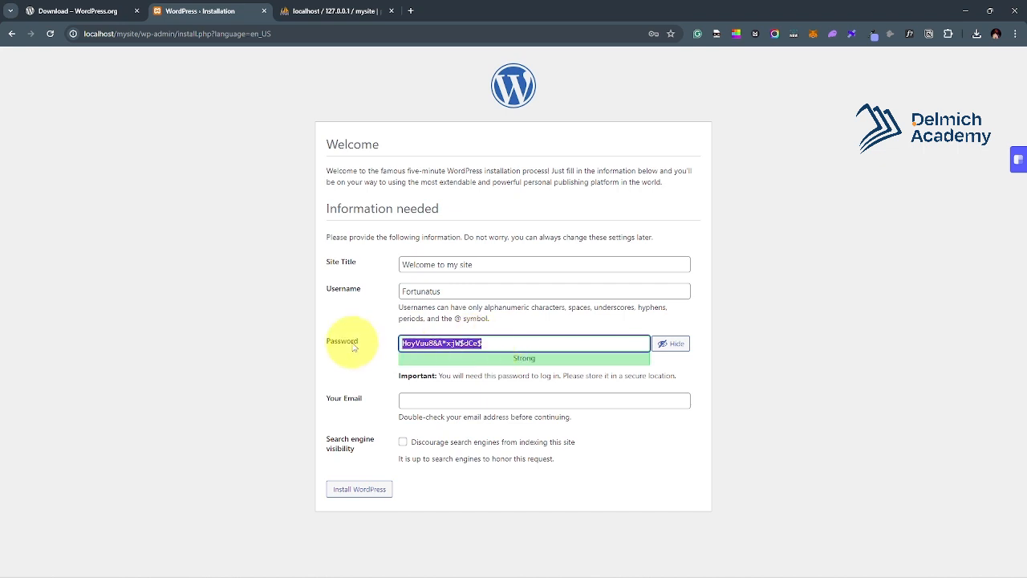
pyautogui.write('P')
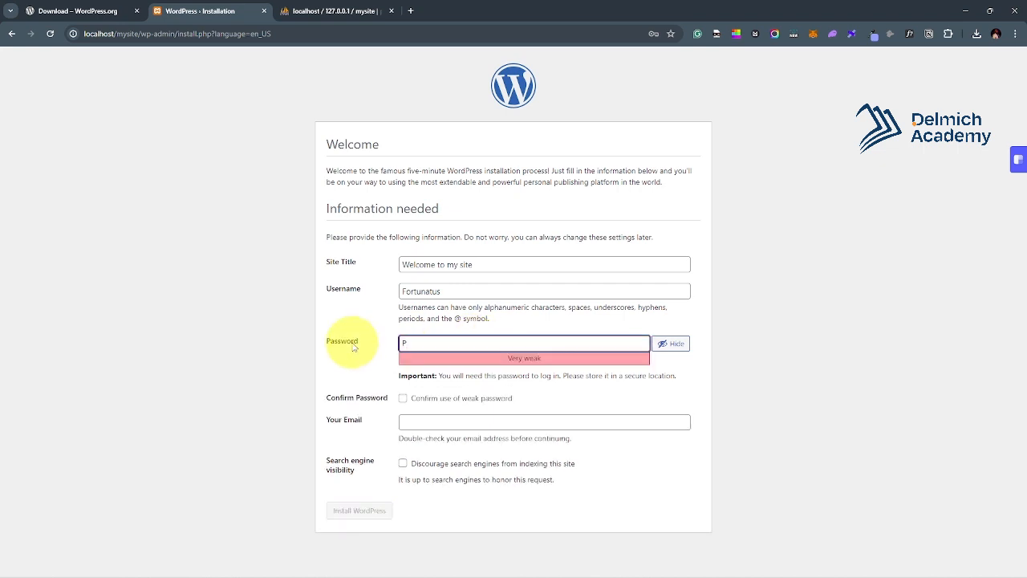
pyautogui.write('assw')
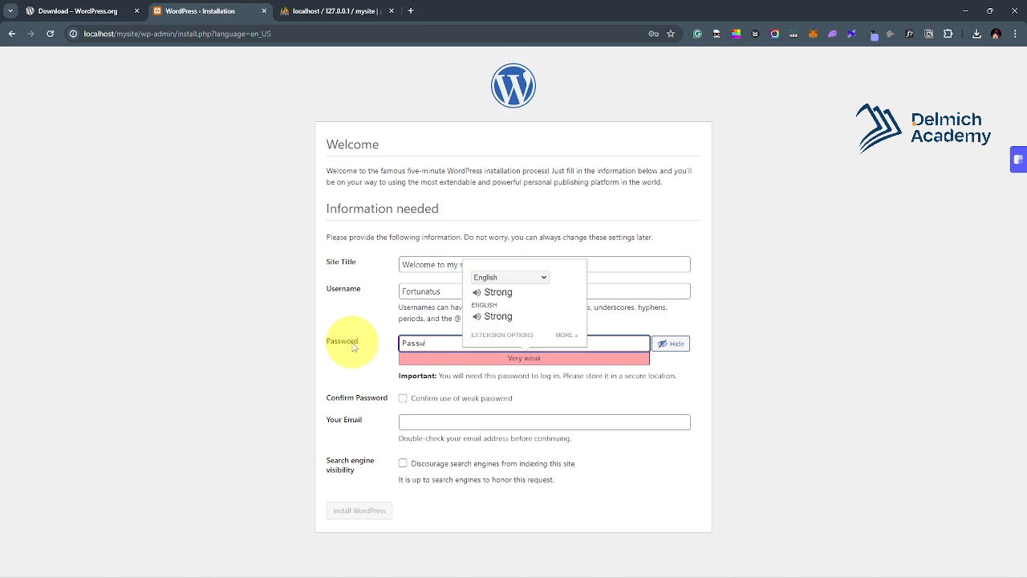
pyautogui.write('ord123')
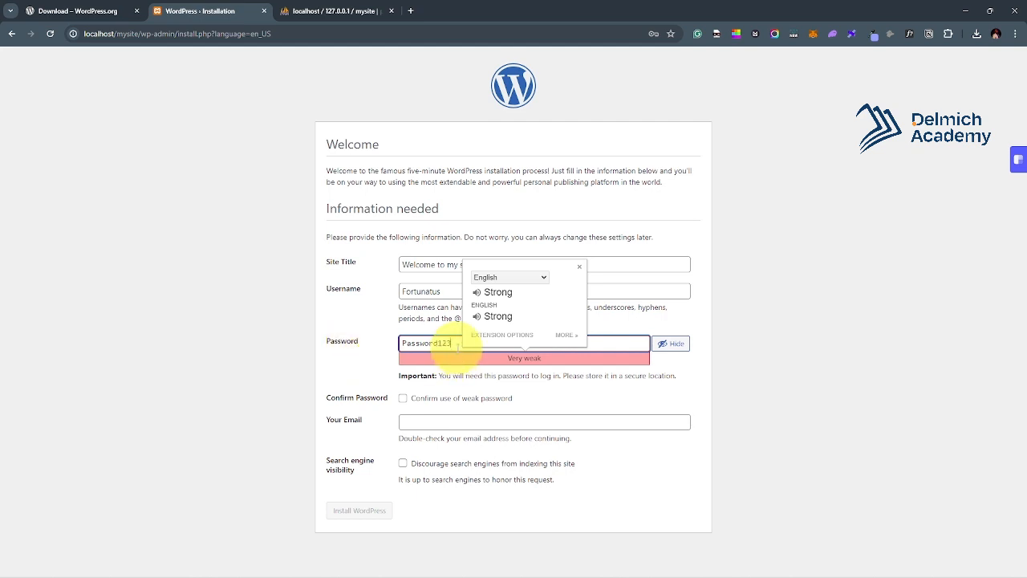
pyautogui.click(526, 357)
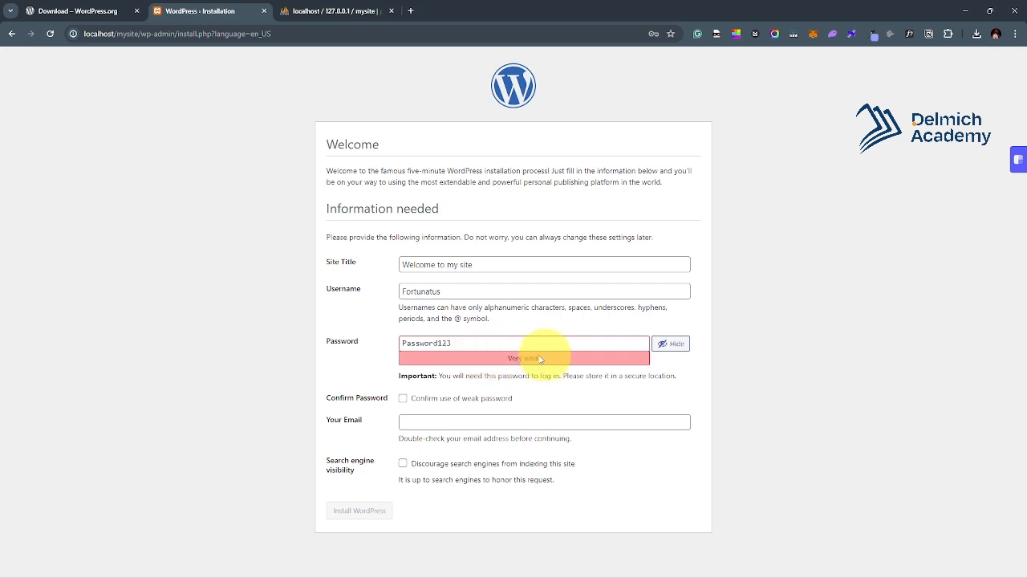
pyautogui.click(457, 341)
pyautogui.click(402, 399)
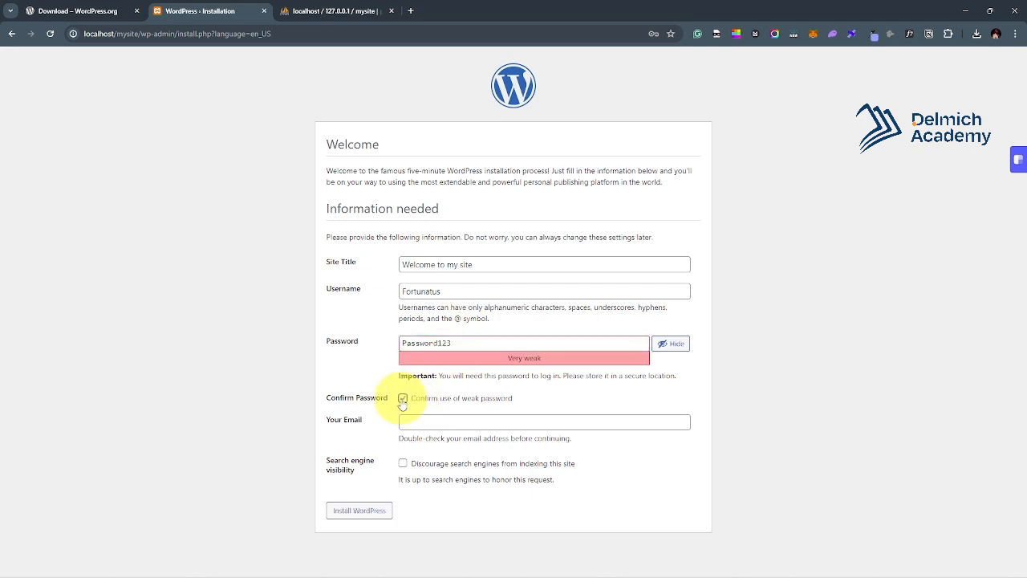
pyautogui.click(433, 419)
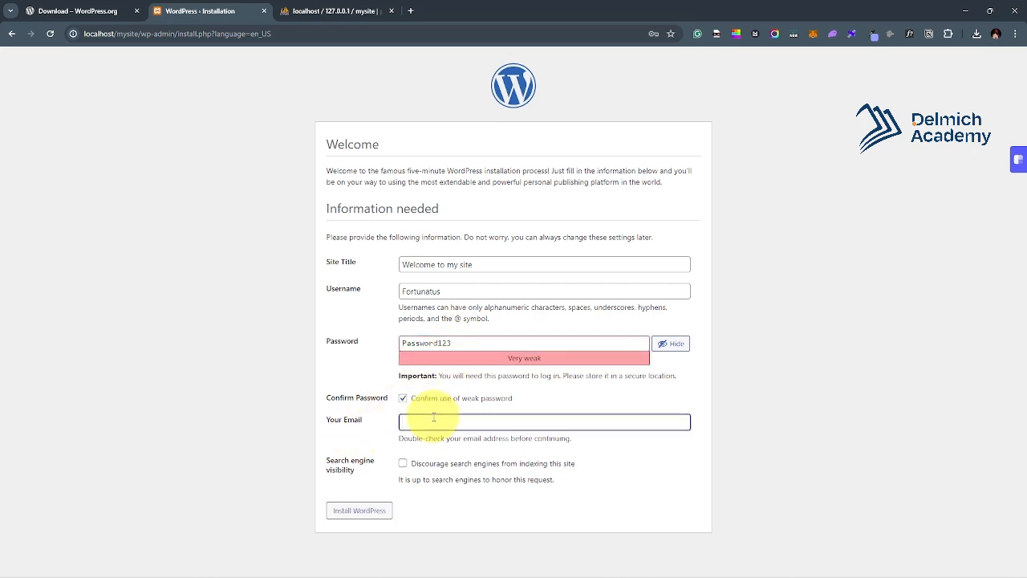
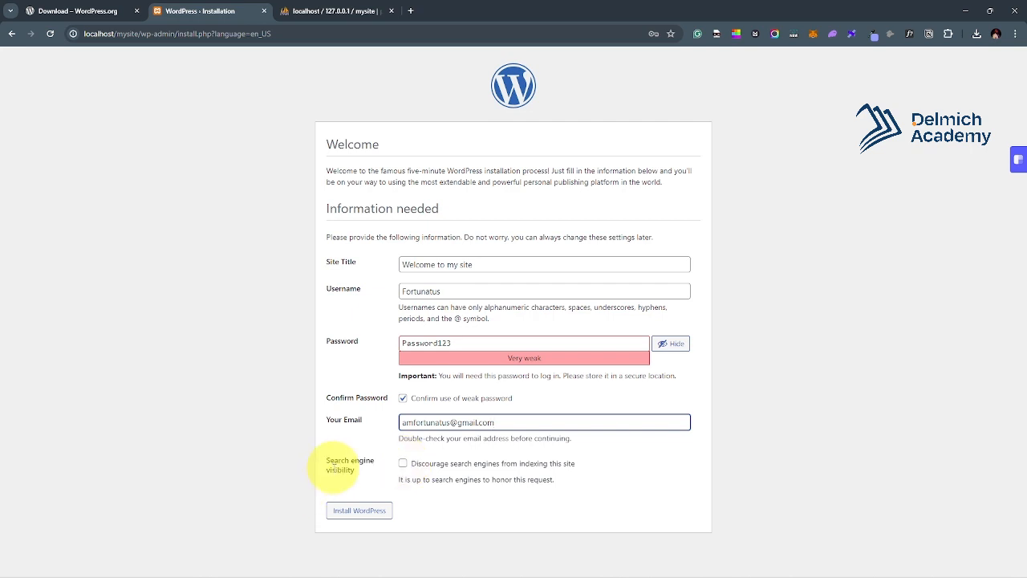
pyautogui.click(402, 464)
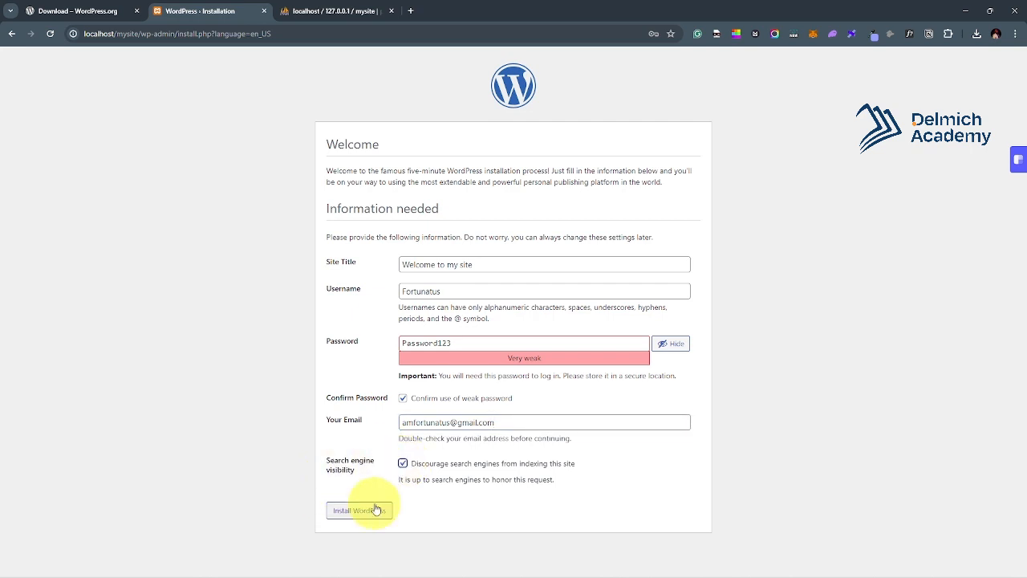
# Install WordPress, review the Success! message, and go to the Log In page.
pyautogui.click(353, 520)
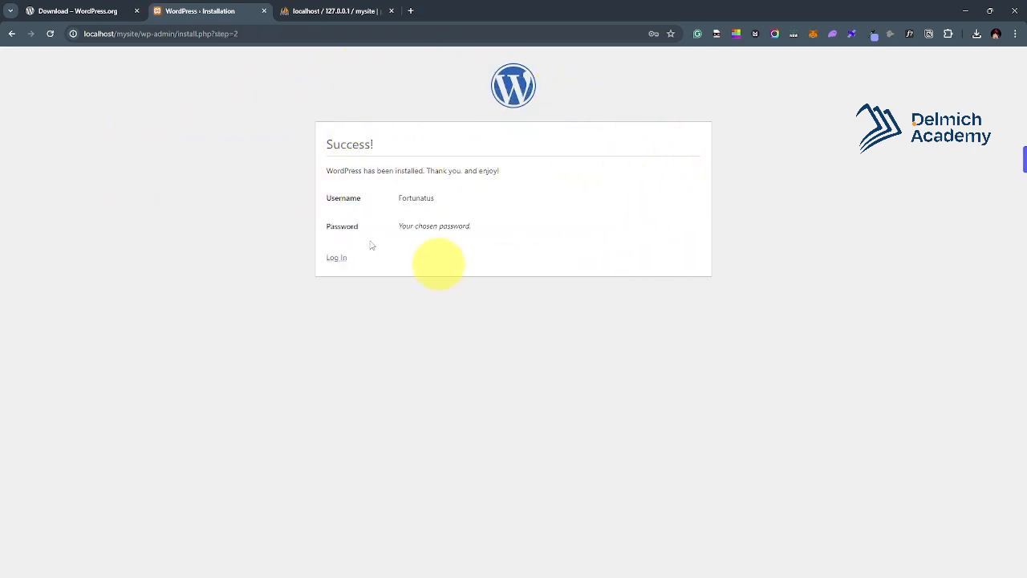
pyautogui.moveTo(332, 170); pyautogui.dragTo(505, 184)
pyautogui.click(425, 211)
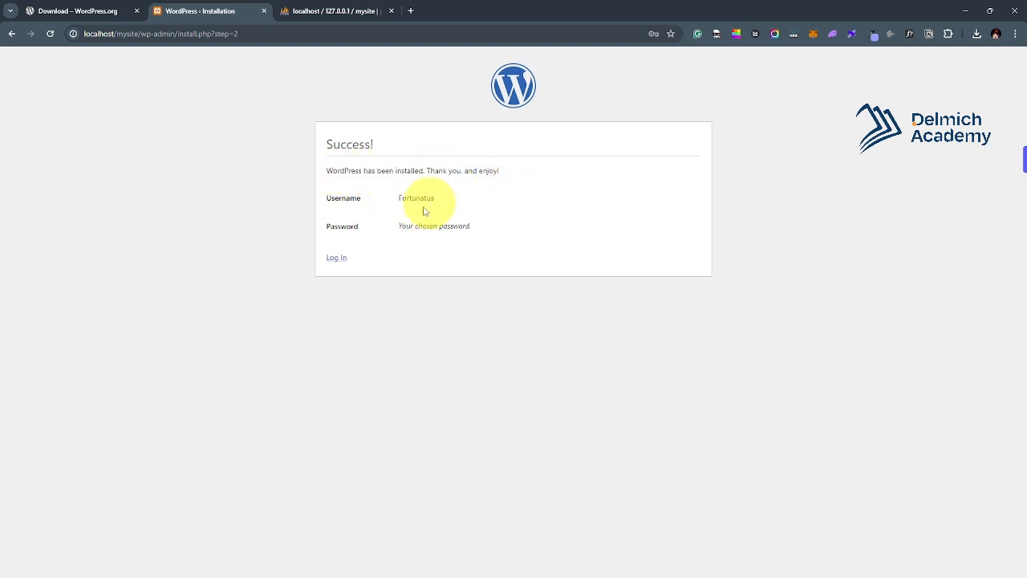
pyautogui.click(335, 258)
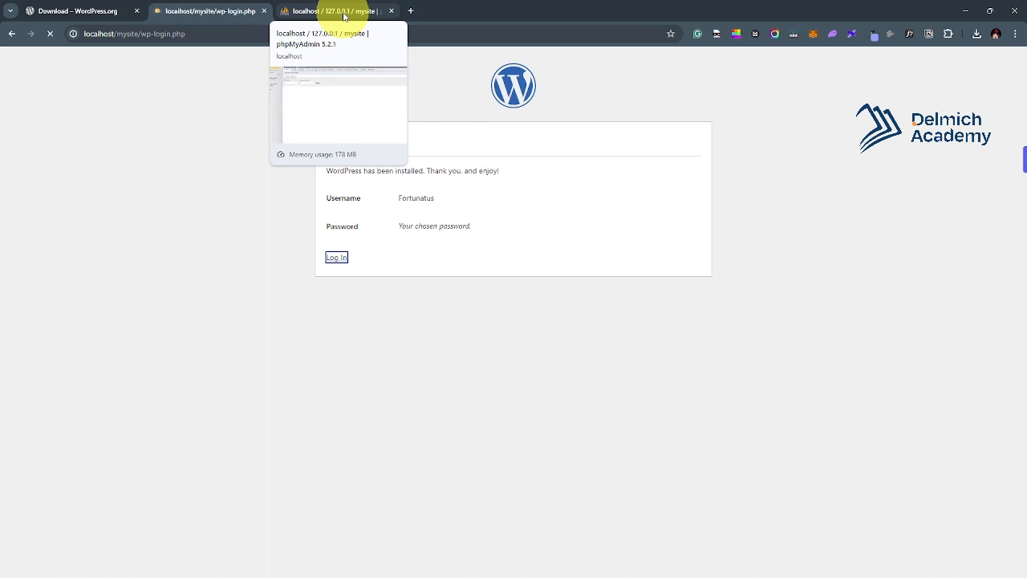
# View the 12 new wp_ tables in the mysite database, then move the login tab after phpMyAdmin.
pyautogui.click(343, 12)
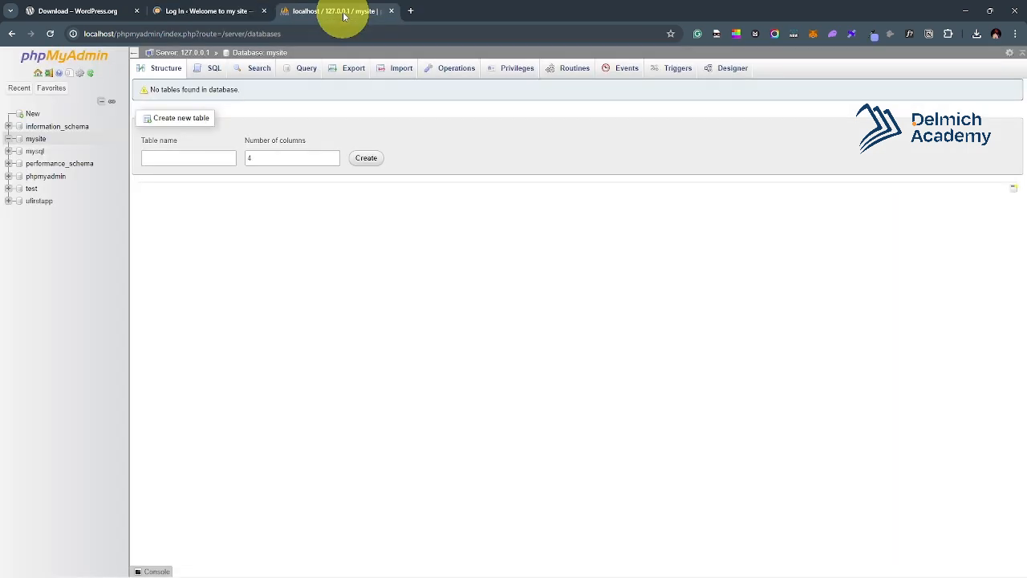
pyautogui.click(32, 142)
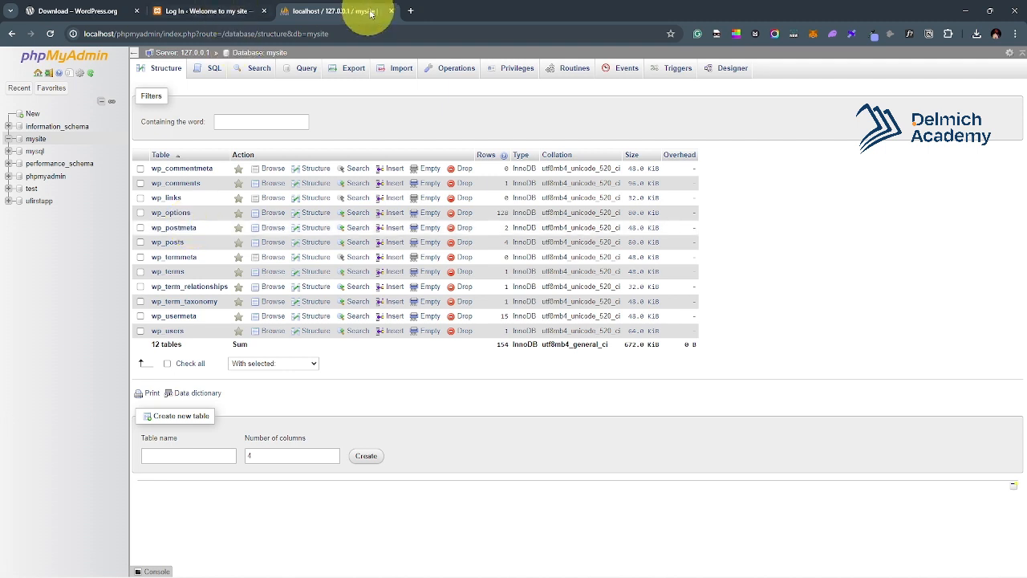
pyautogui.click(201, 11)
pyautogui.moveTo(200, 12); pyautogui.dragTo(323, 6)
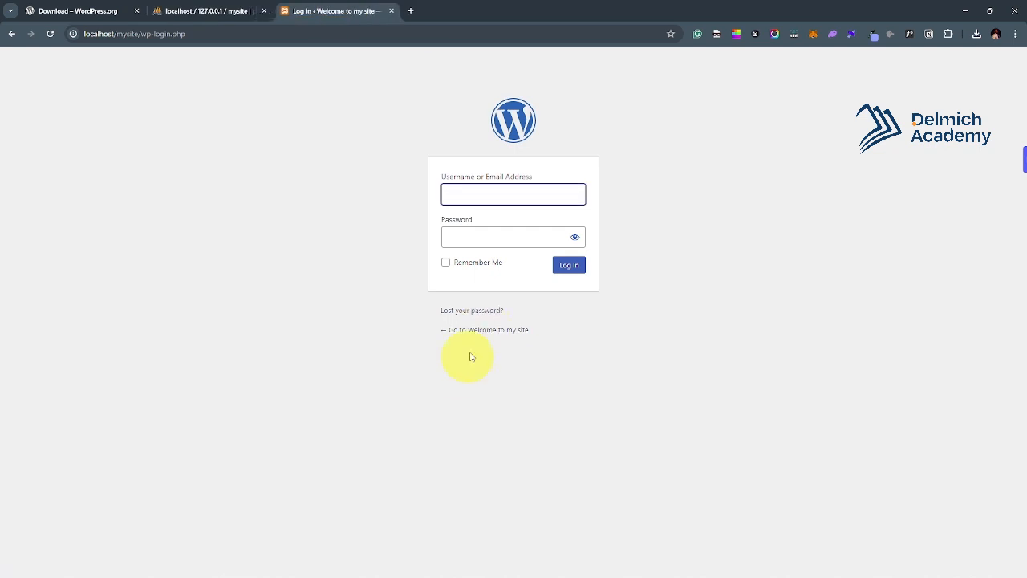
# Open the Welcome to my site homepage at localhost/mysite in a new tab and browse it.
pyautogui.rightClick(506, 333)
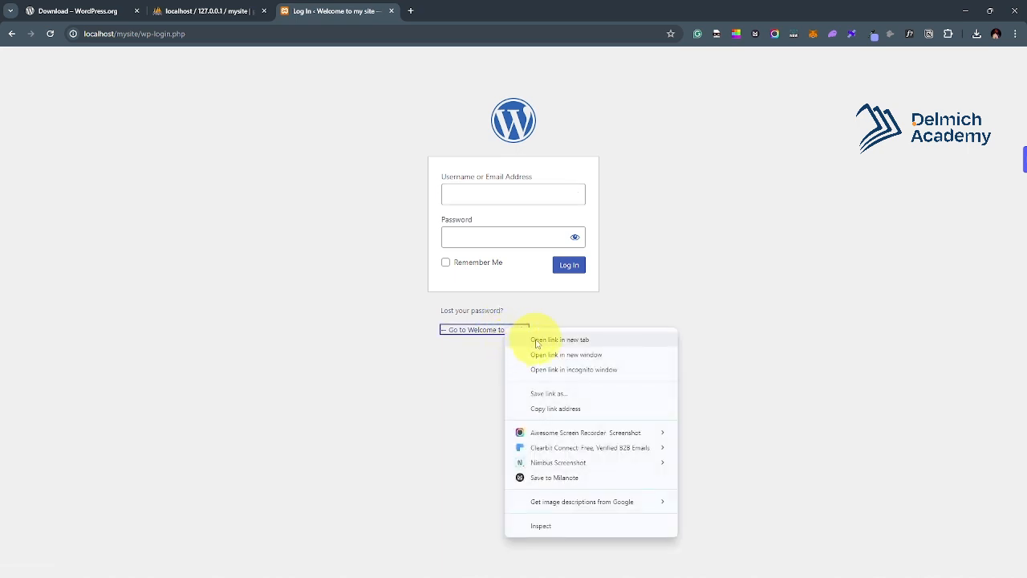
pyautogui.click(531, 342)
pyautogui.click(446, 8)
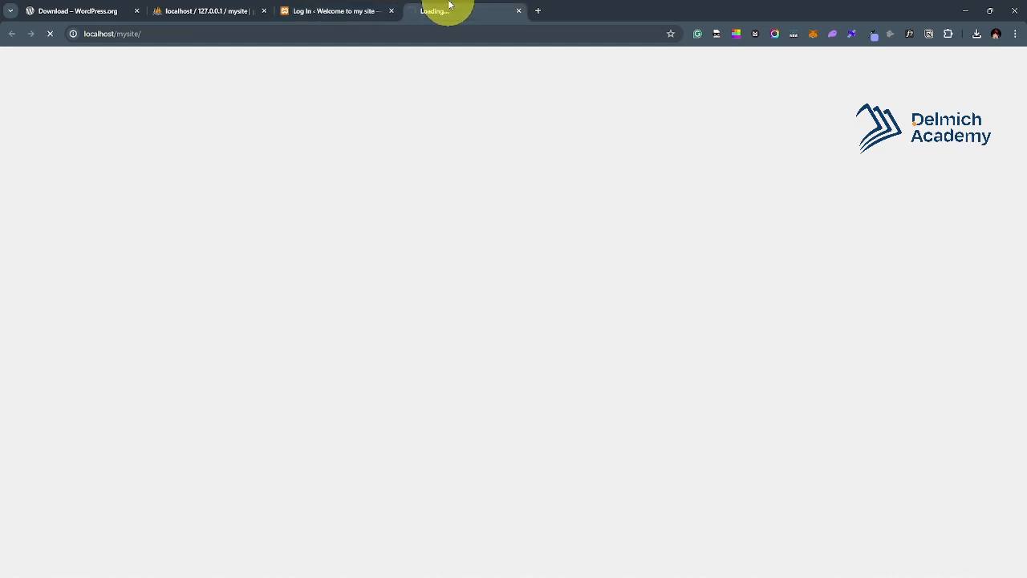
pyautogui.click(161, 37)
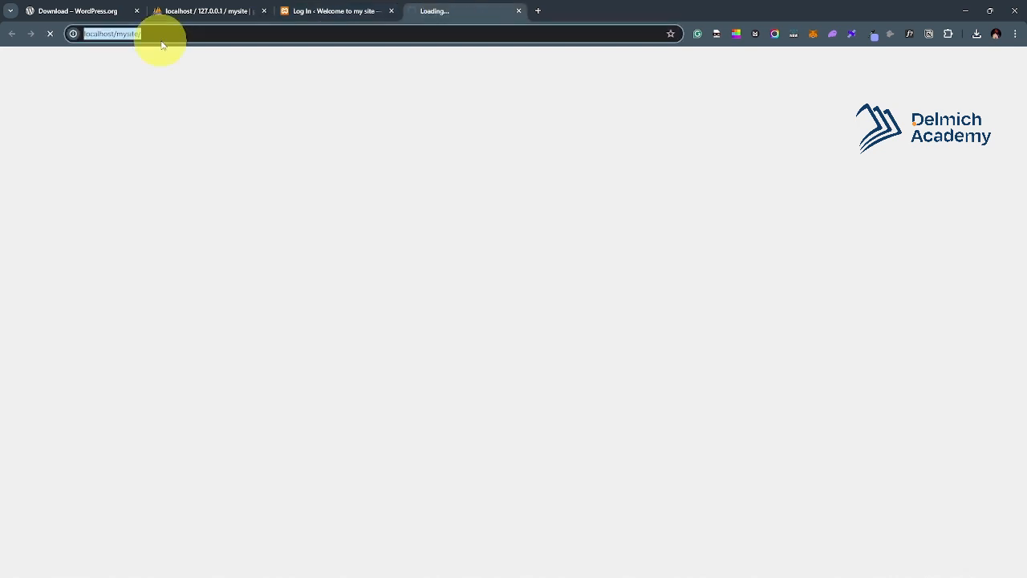
pyautogui.moveTo(103, 35); pyautogui.dragTo(208, 64)
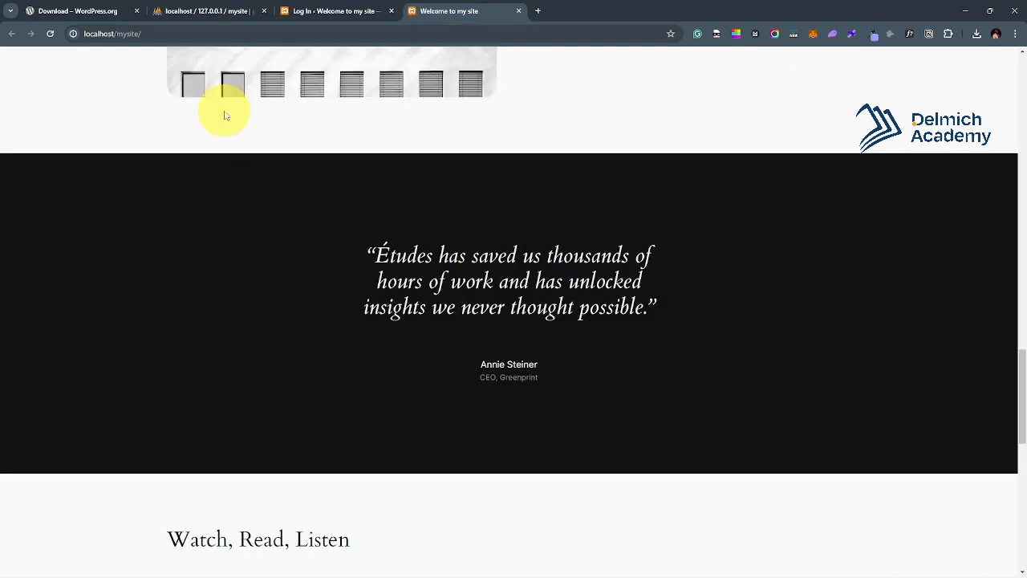
pyautogui.scroll(-10, 225, 115)
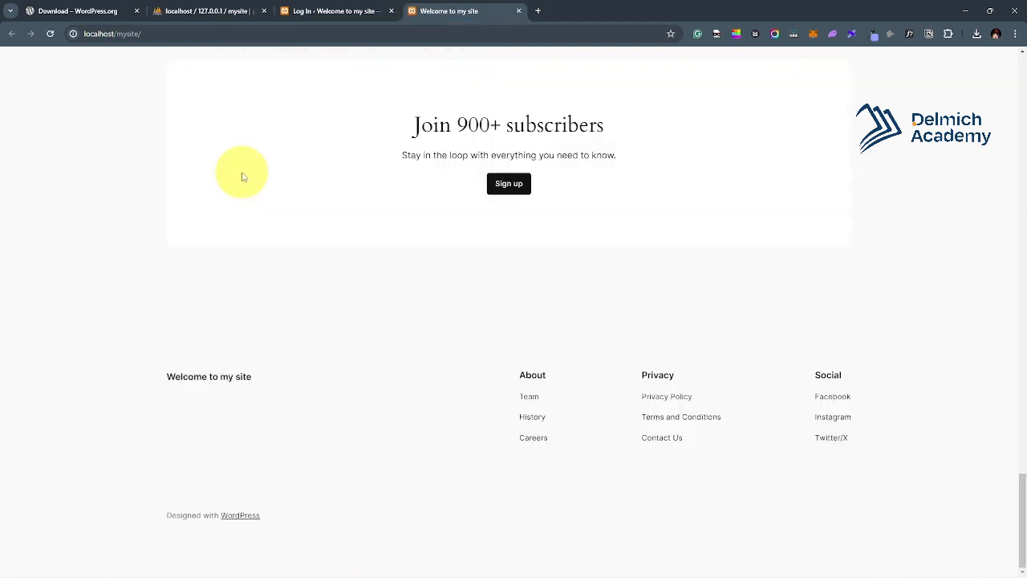
pyautogui.scroll(15, 241, 176)
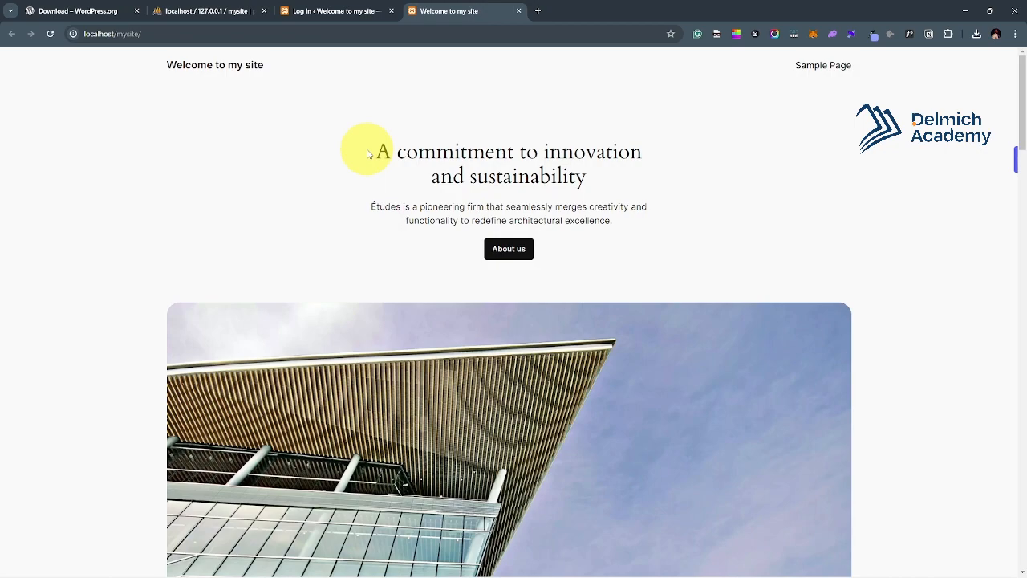
pyautogui.scroll(-20, 368, 153)
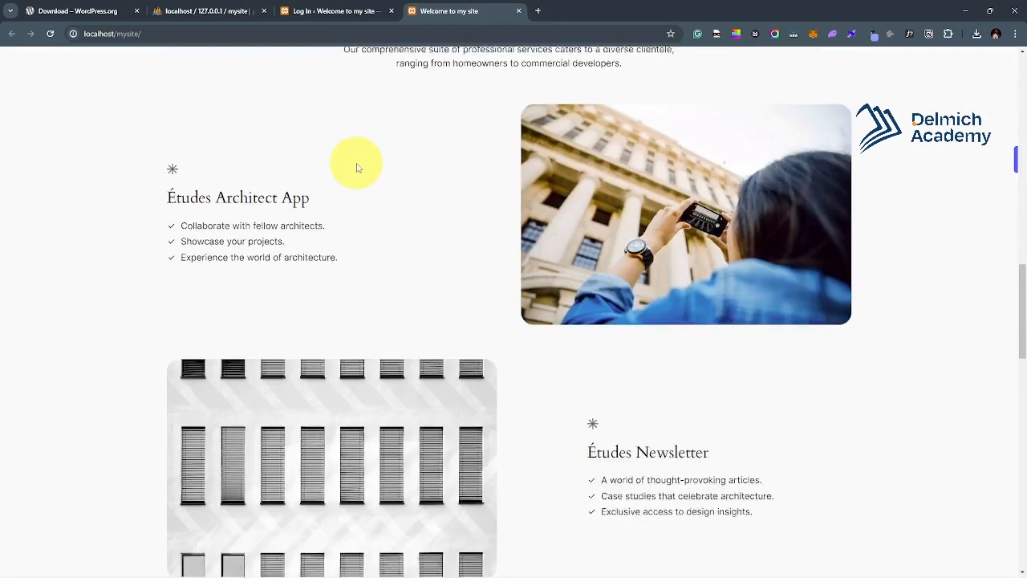
pyautogui.scroll(20, 358, 167)
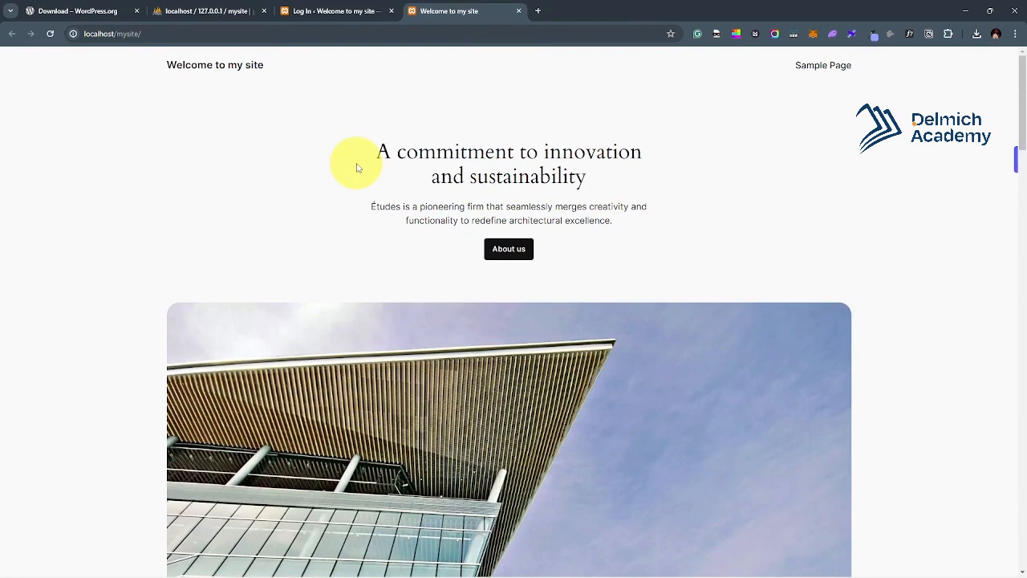
# Sign in to the WordPress admin with the admin username and password.
pyautogui.click(329, 12)
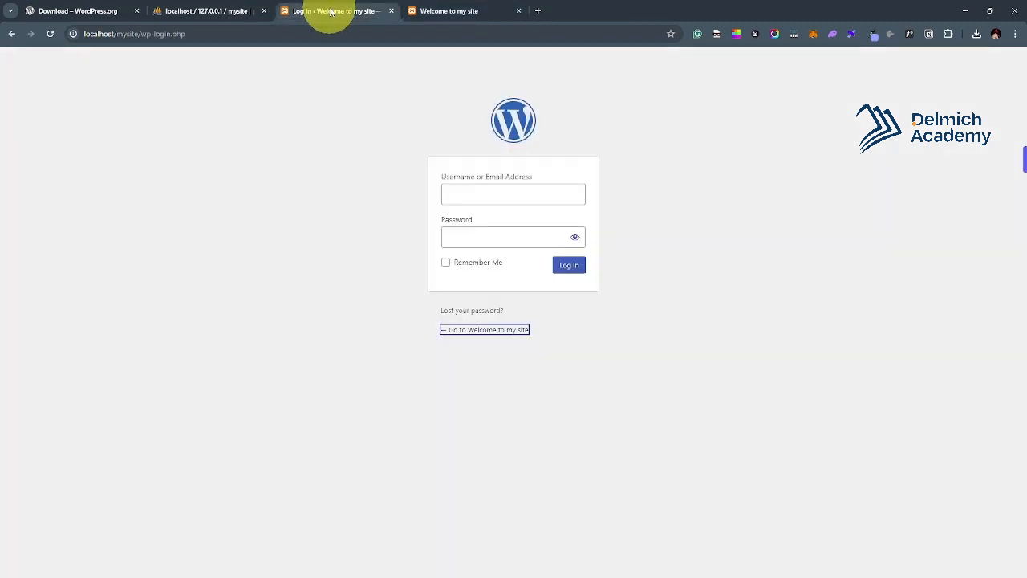
pyautogui.click(527, 203)
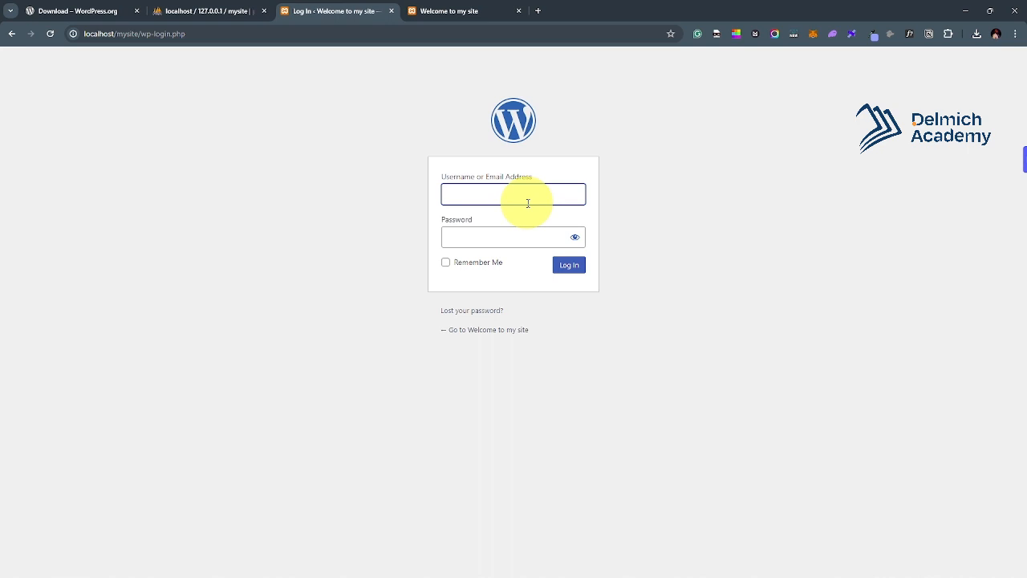
pyautogui.write('Fortunatus')
pyautogui.press('Tab')
pyautogui.write('1')
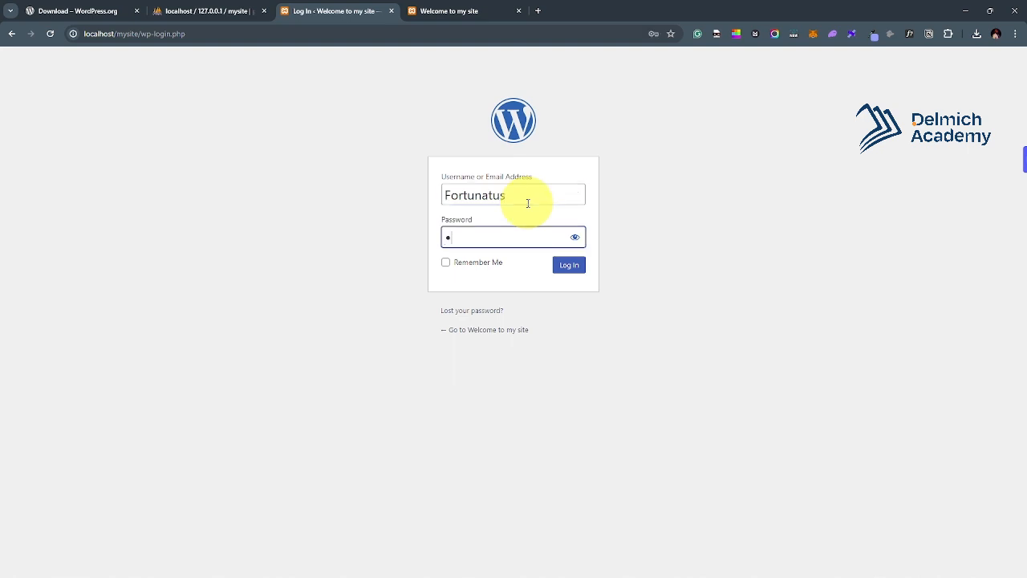
pyautogui.write('2345678901')
pyautogui.click(572, 273)
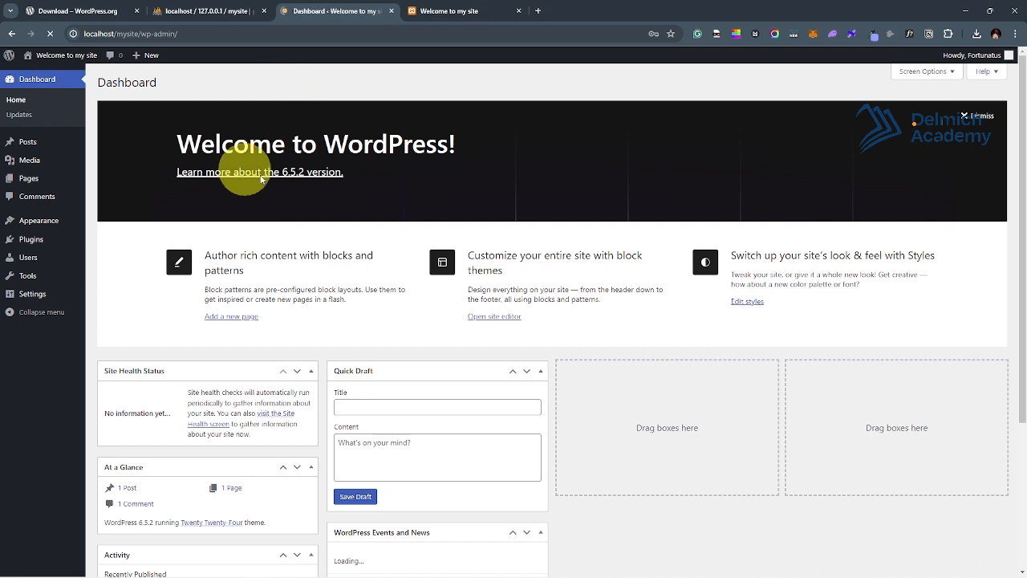
pyautogui.scroll(-1, 261, 180)
pyautogui.scroll(-3, 295, 185)
pyautogui.scroll(4, 291, 172)
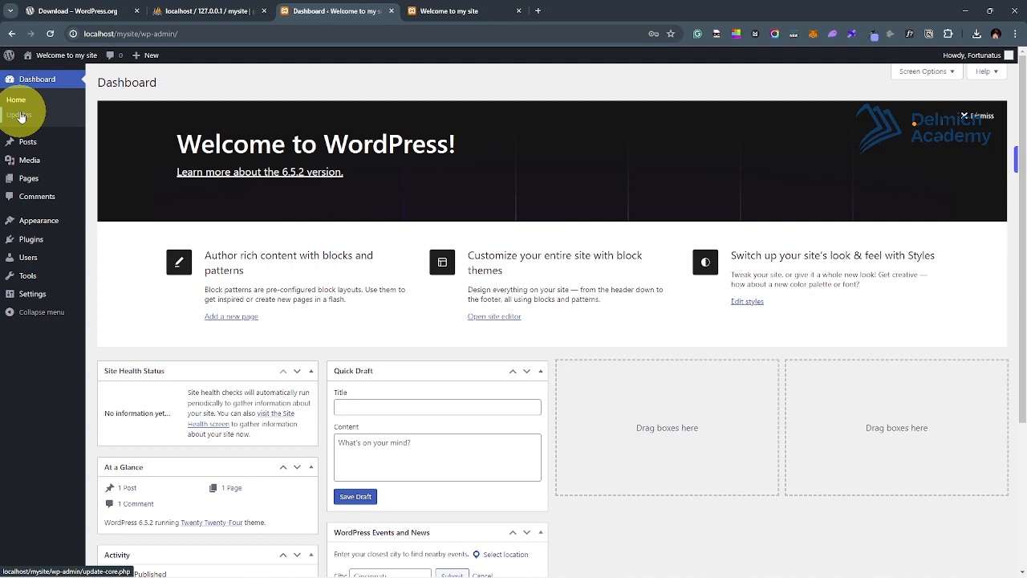
pyautogui.moveTo(32, 146)
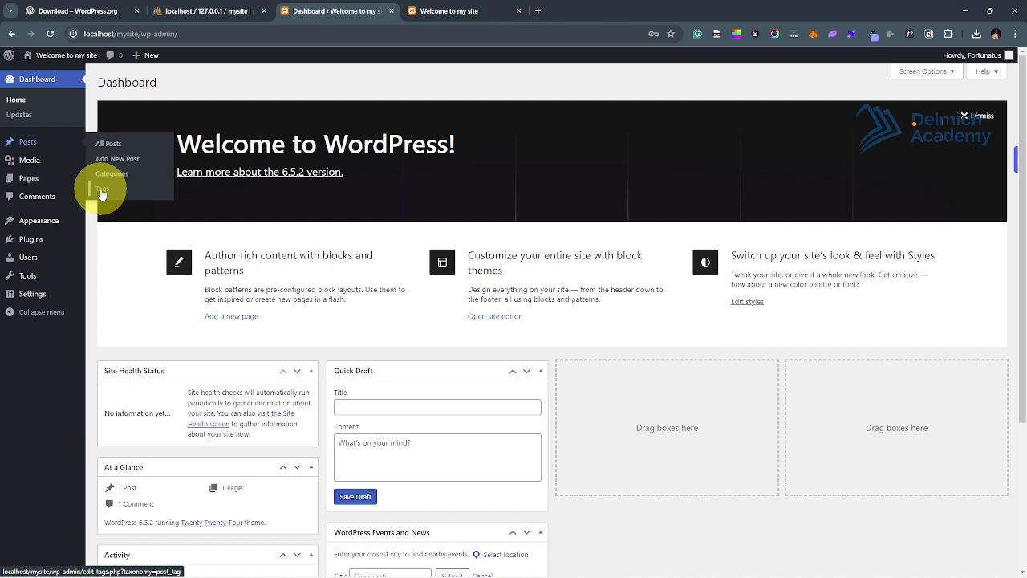
pyautogui.moveTo(46, 156)
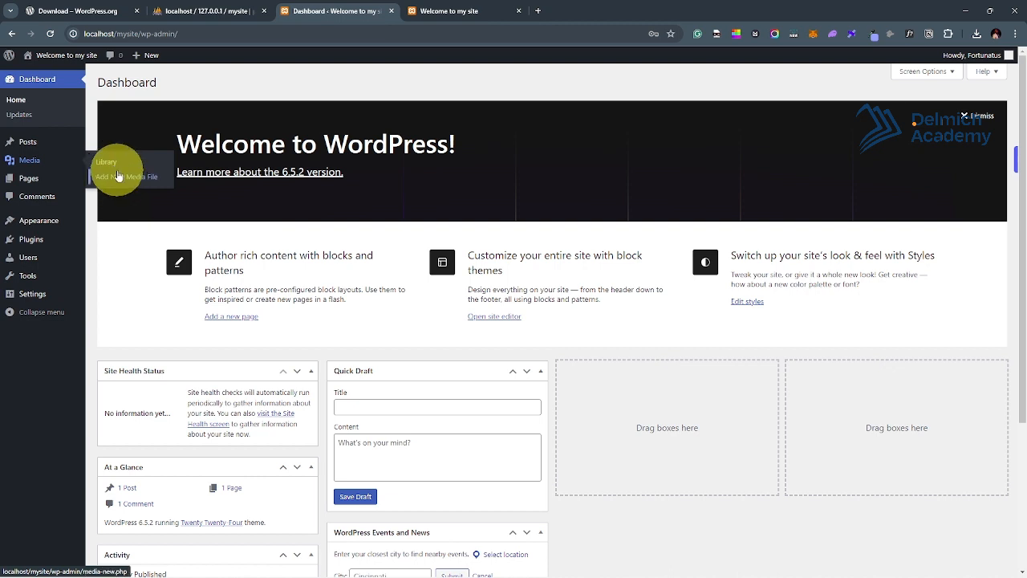
pyautogui.moveTo(16, 178)
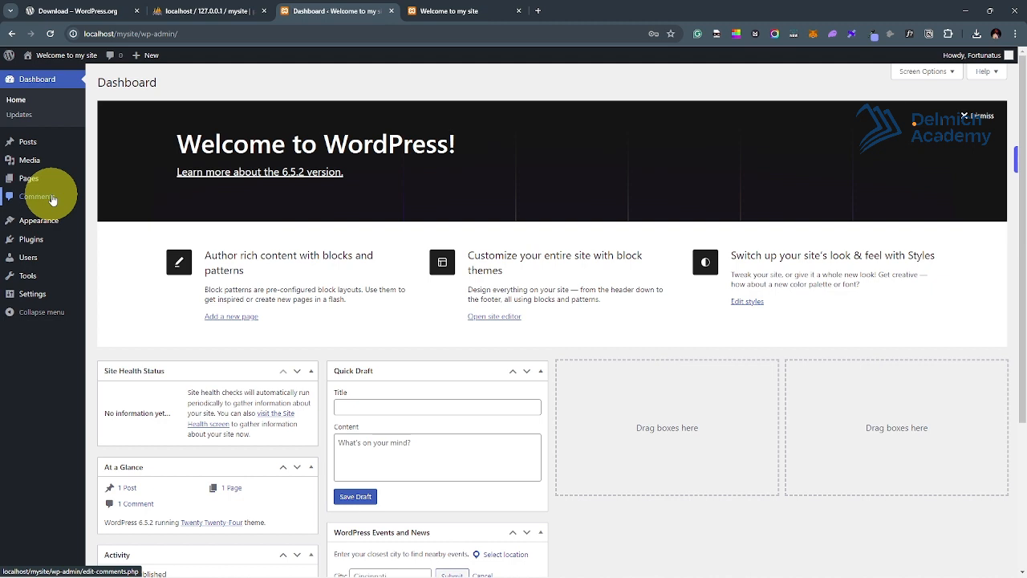
pyautogui.moveTo(47, 221)
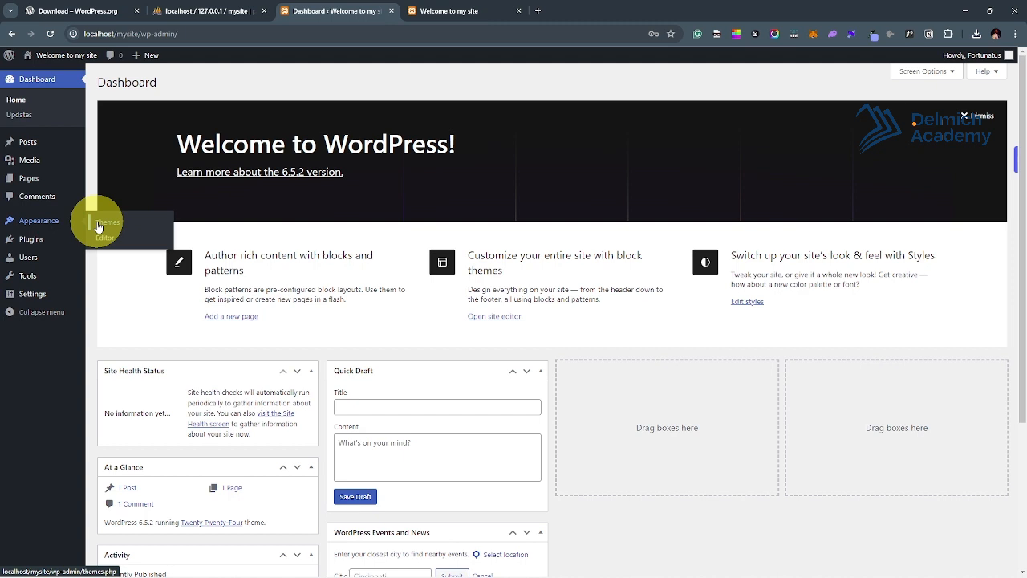
pyautogui.moveTo(32, 245)
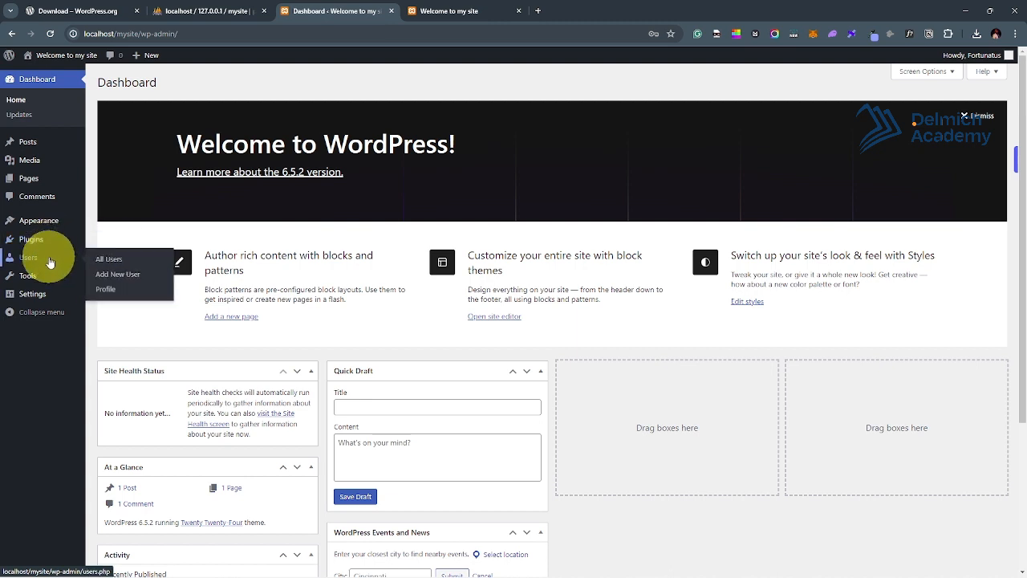
pyautogui.moveTo(59, 283)
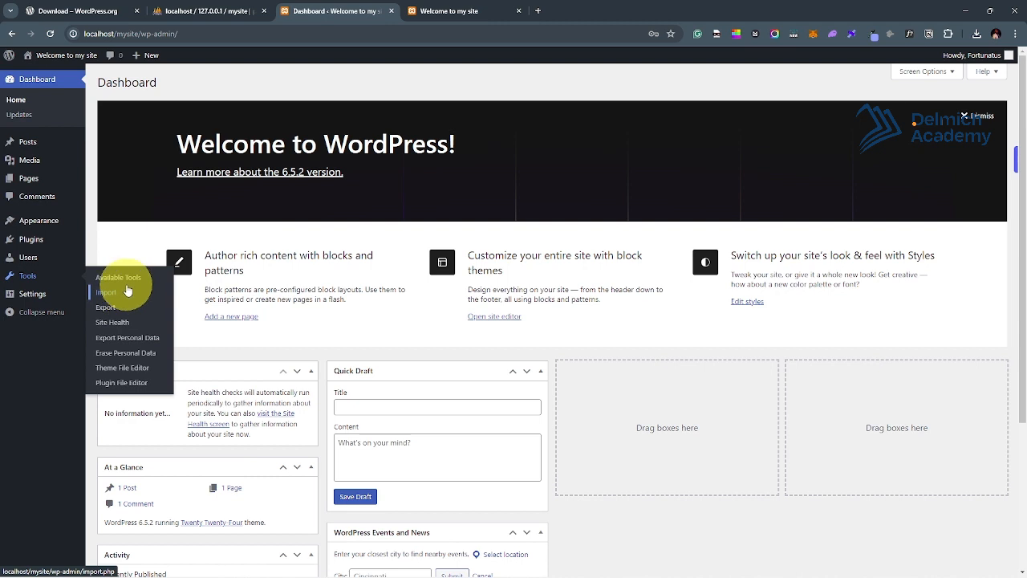
pyautogui.moveTo(31, 297)
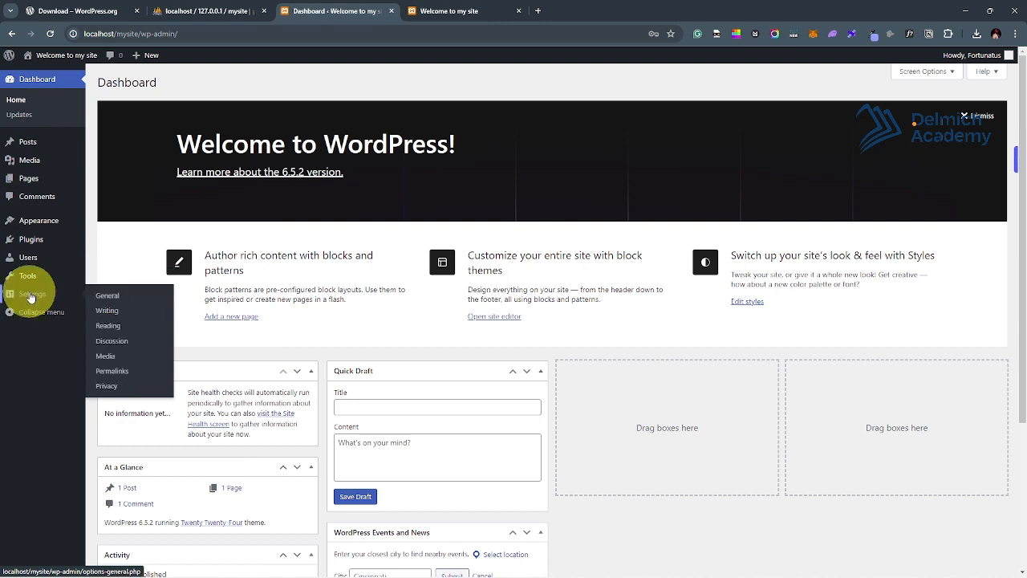